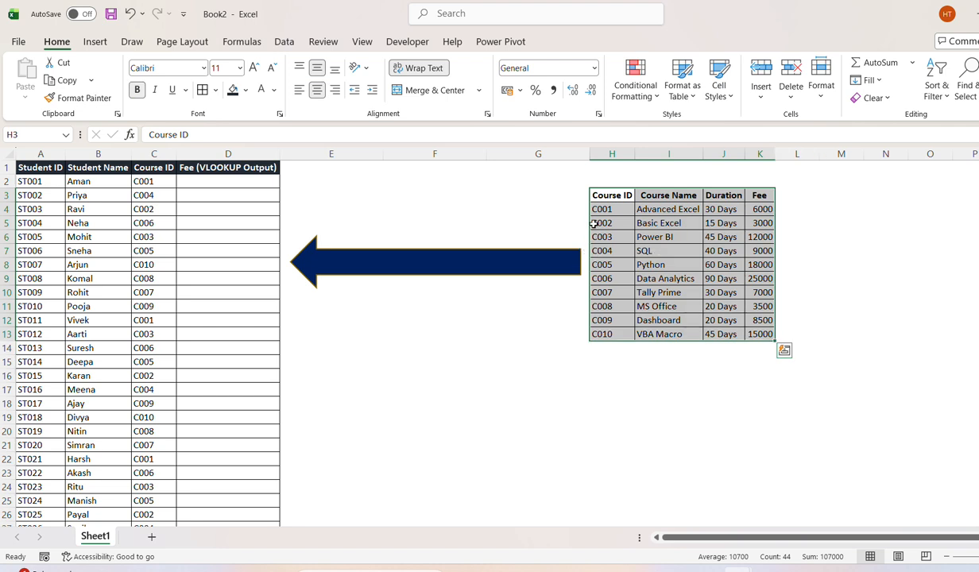
Examine the course table's Course ID, Course Name, Duration and Fee columns, going through the individual courses.
left_click(608, 209)
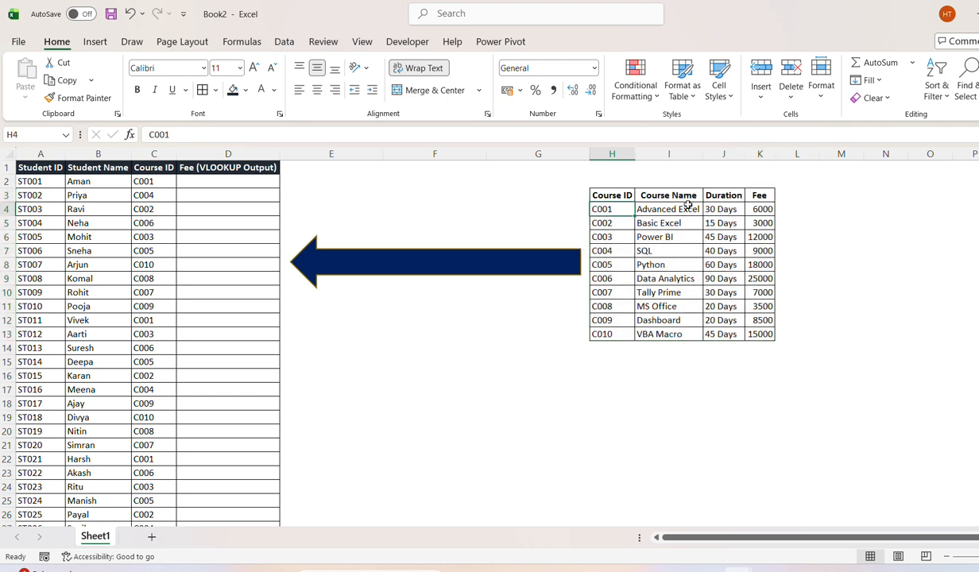
left_click_drag(690, 204, 682, 309)
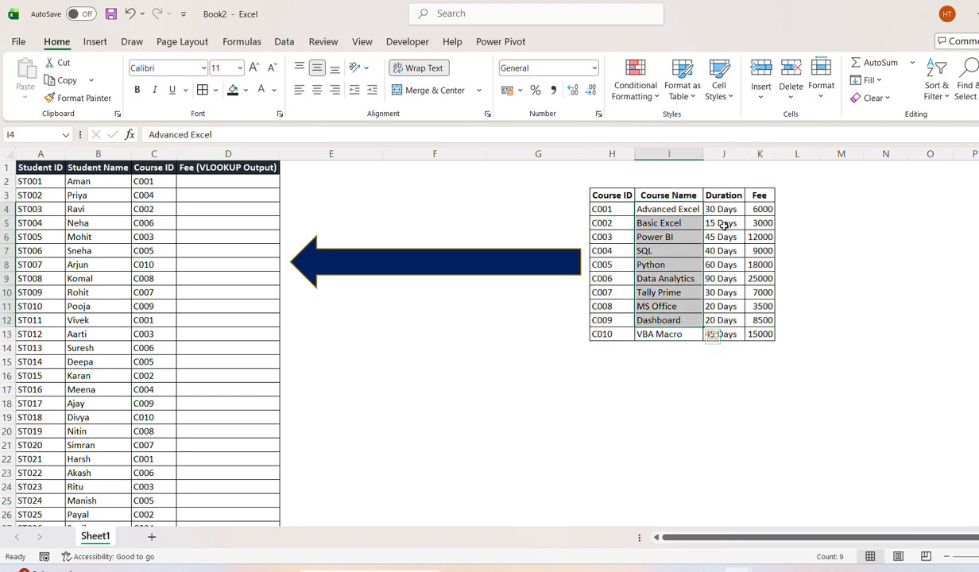
left_click_drag(721, 224, 730, 292)
left_click(757, 198)
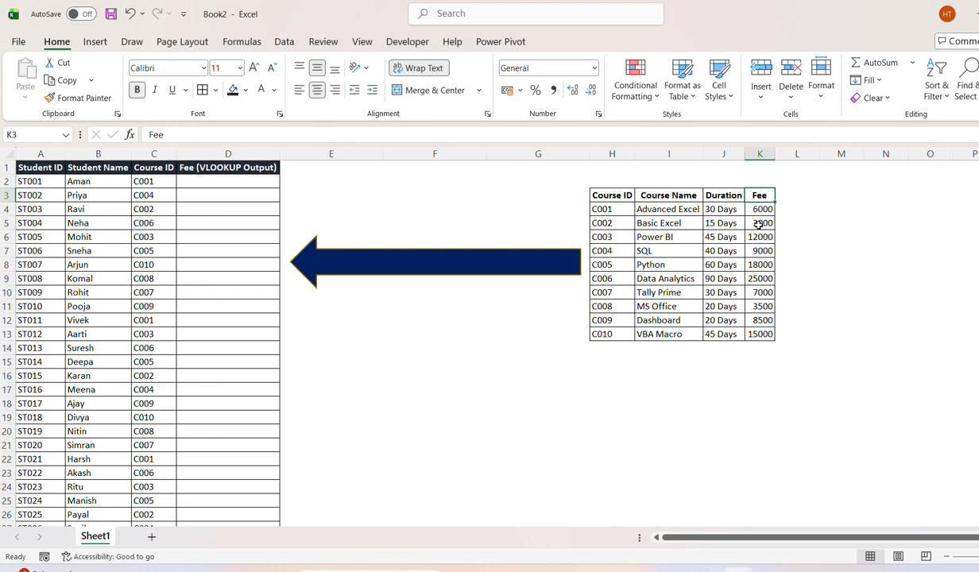
left_click(719, 250)
left_click(664, 209)
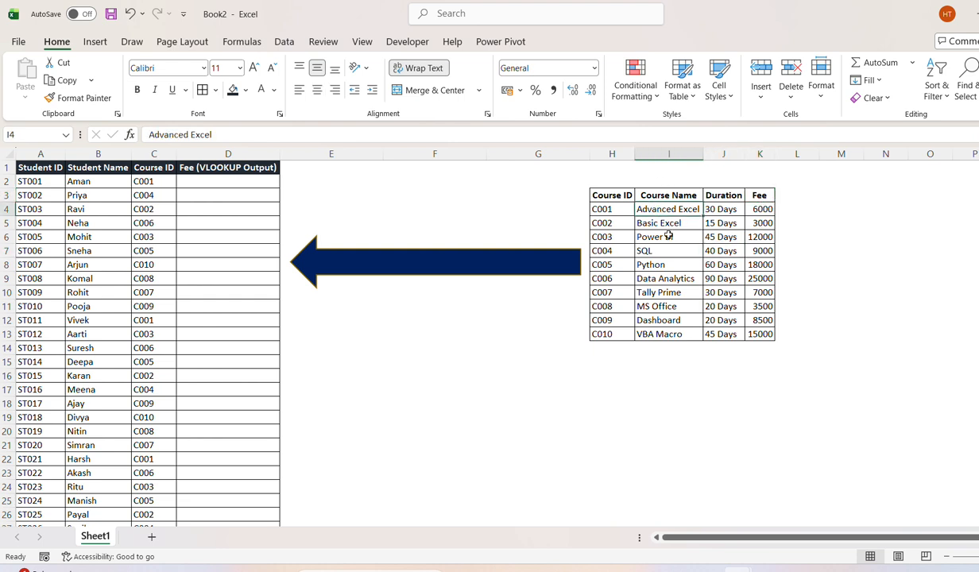
left_click(670, 223)
left_click(644, 234)
left_click(641, 248)
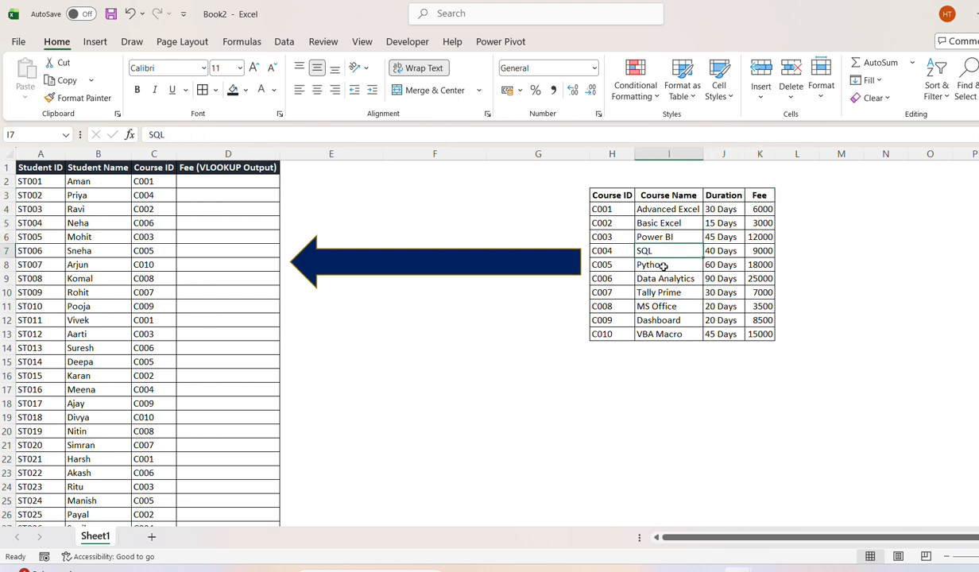
left_click(676, 278)
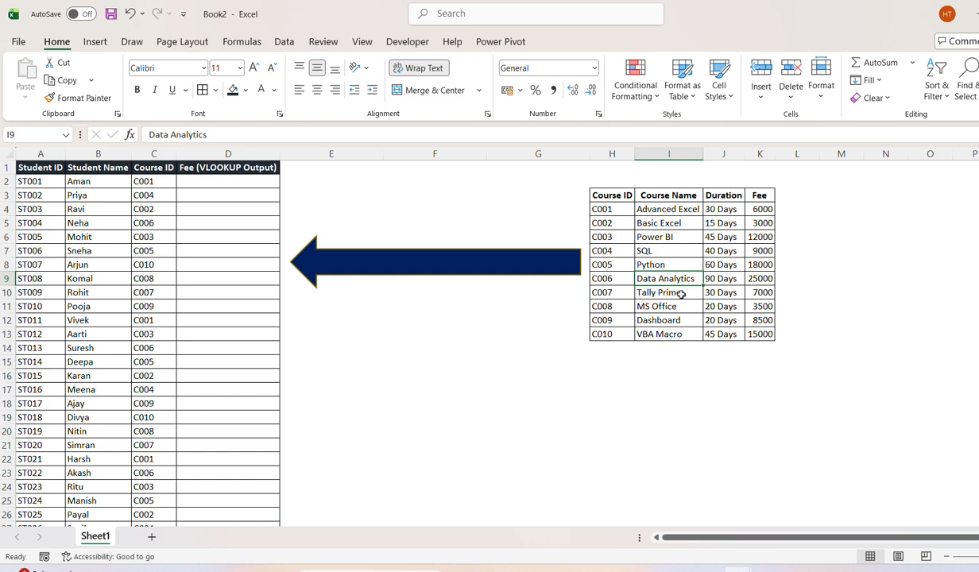
left_click(652, 304)
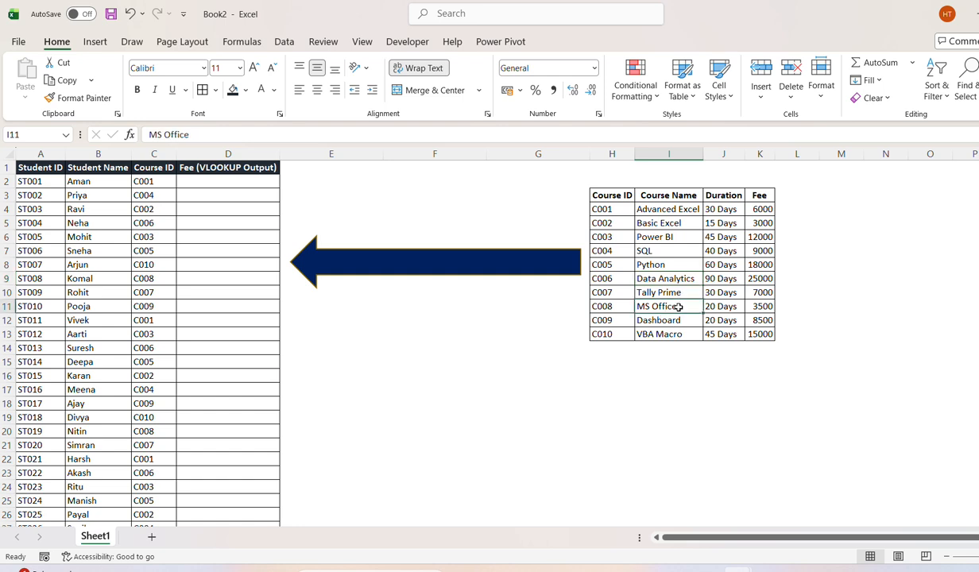
left_click(675, 322)
left_click(655, 332)
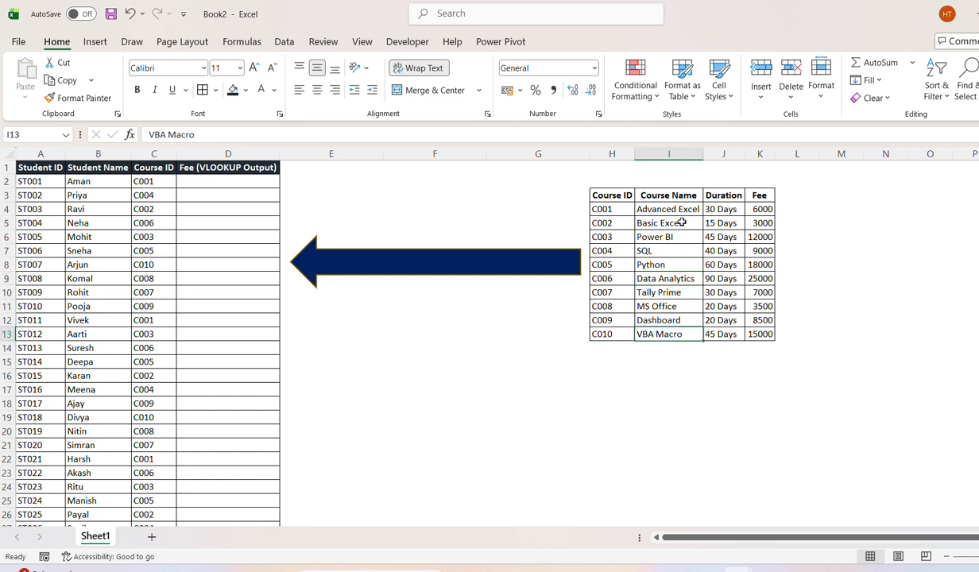
left_click_drag(653, 209, 666, 306)
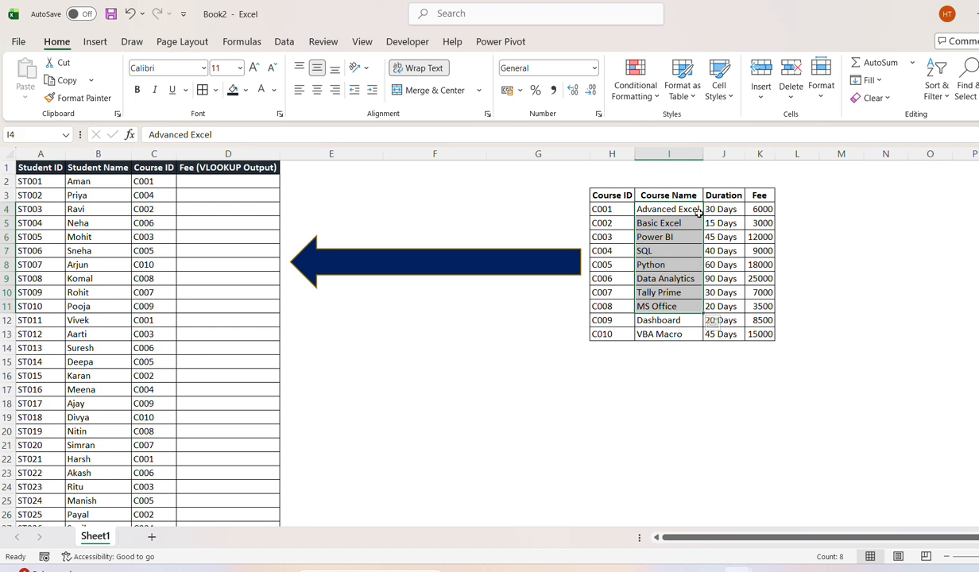
left_click_drag(761, 209, 760, 304)
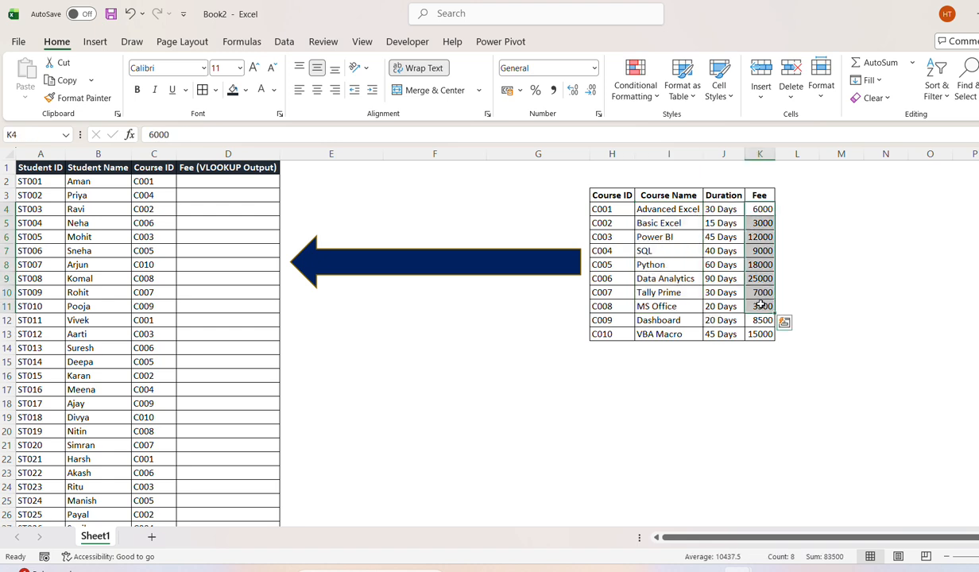
Compare the student list's Course ID column and Fee (VLOOKUP Output) column with the course table's fees.
left_click(156, 220)
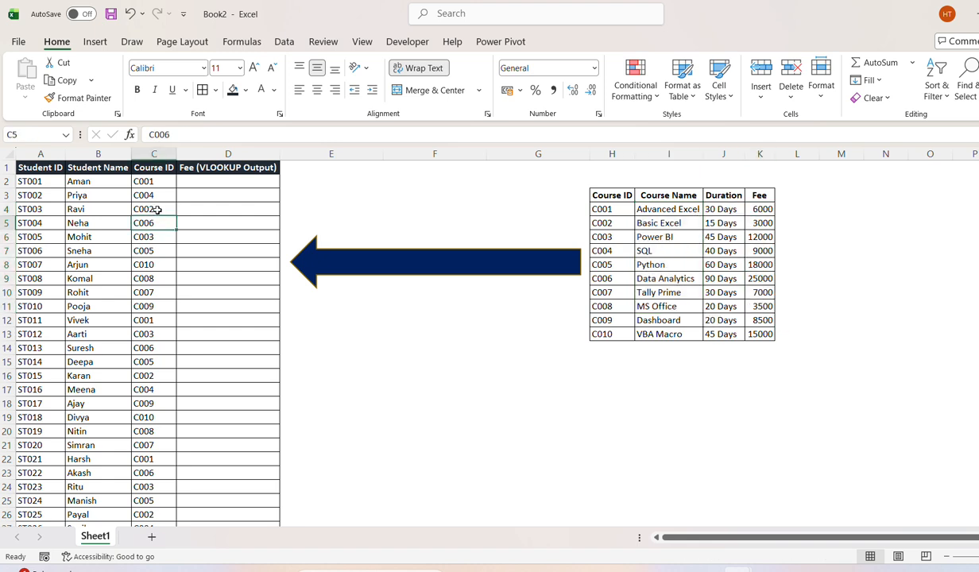
left_click_drag(135, 181, 128, 447)
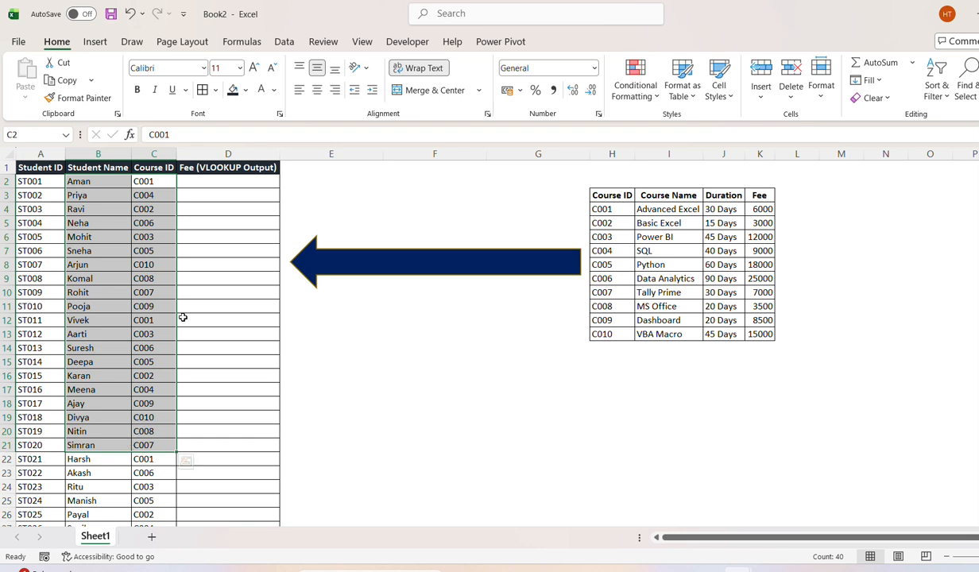
left_click(205, 185)
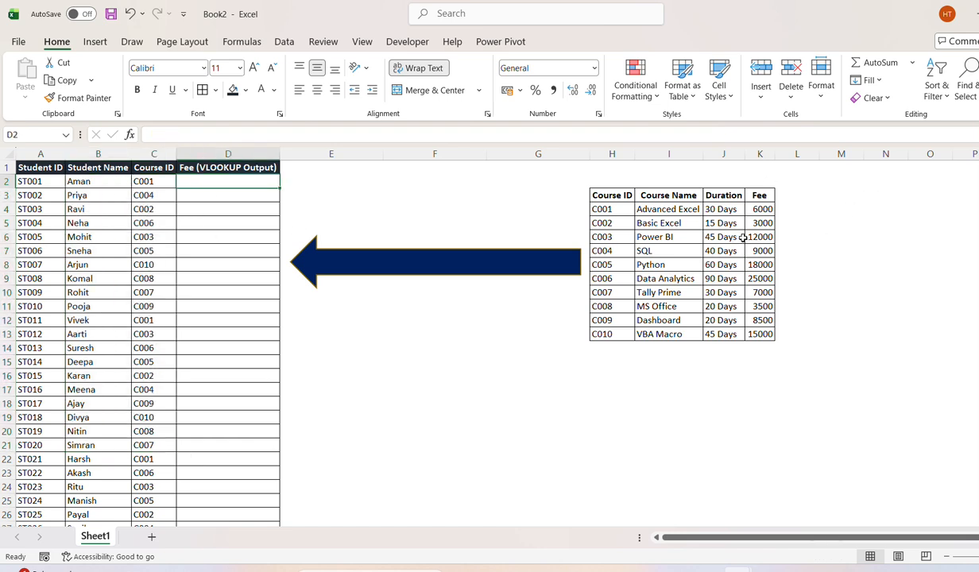
left_click_drag(756, 210, 758, 237)
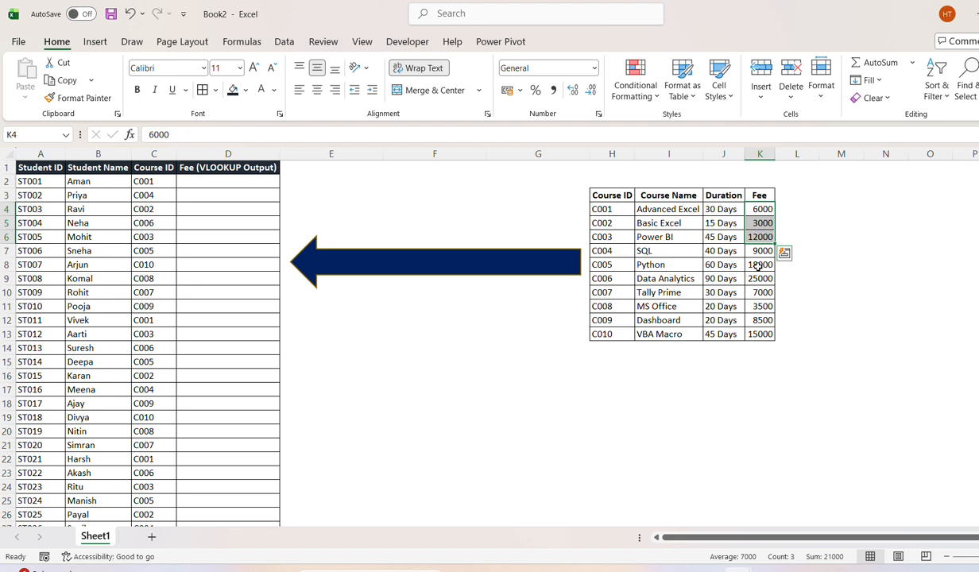
left_click(759, 278)
left_click(759, 224)
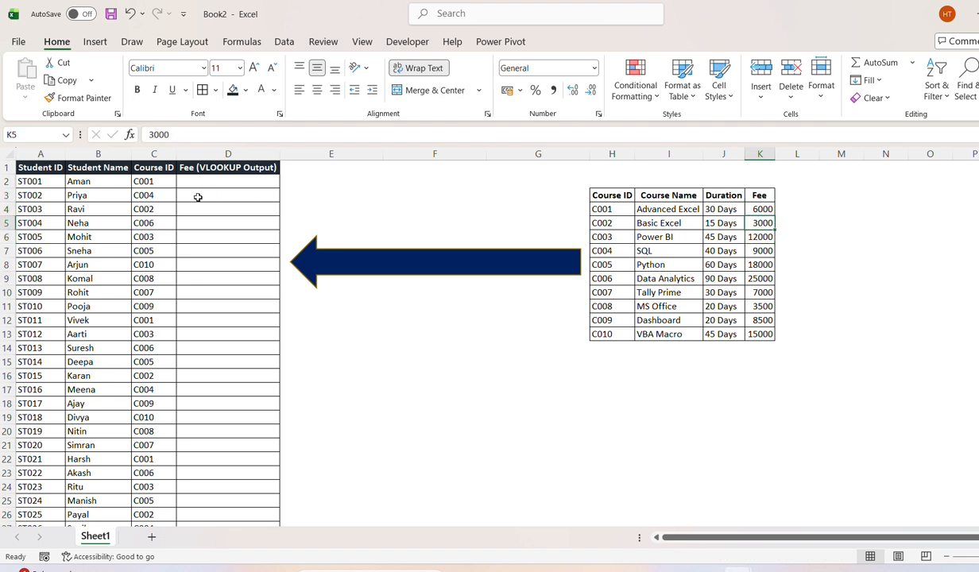
Review the durations and fees of the Power BI, SQL and Python courses in the course table.
left_click(707, 237)
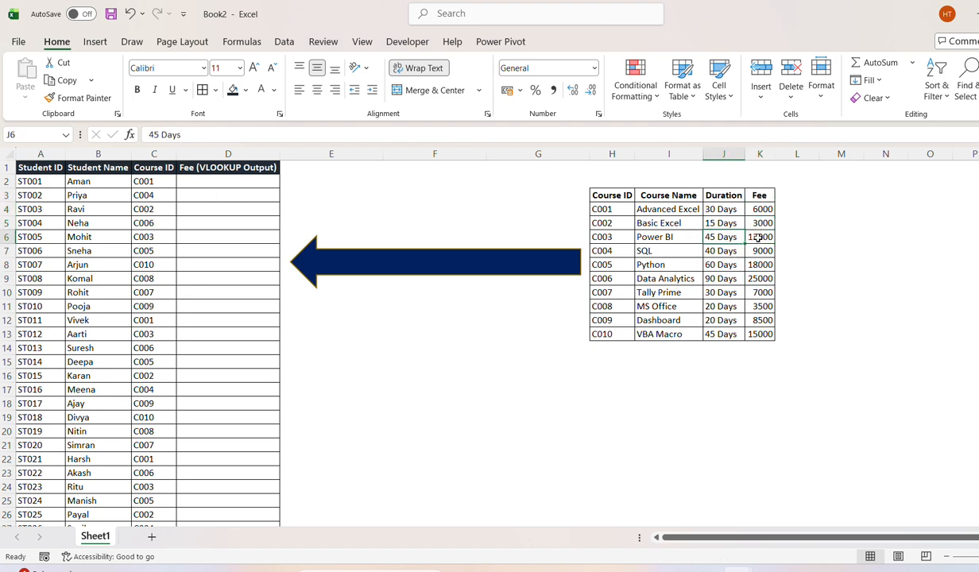
left_click(763, 238)
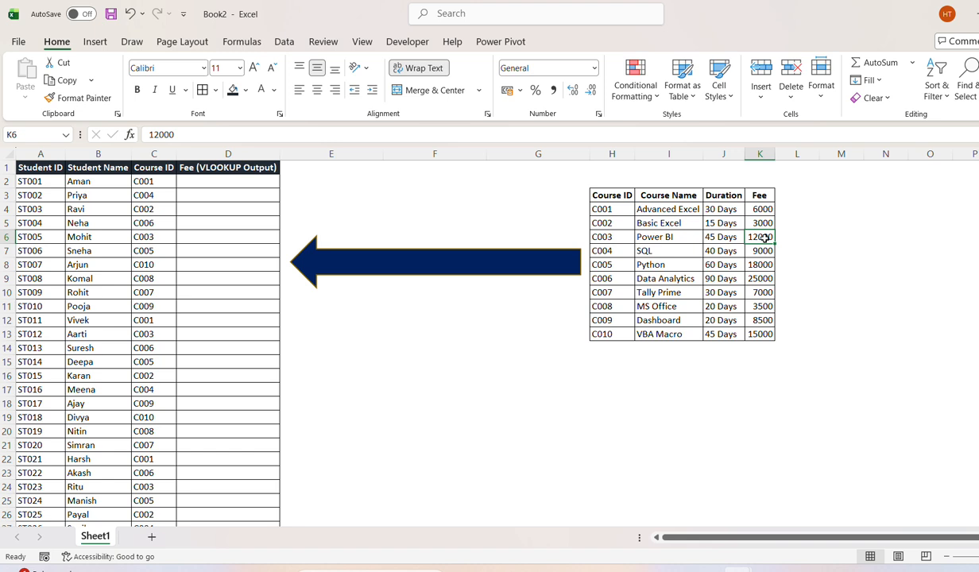
left_click(656, 251)
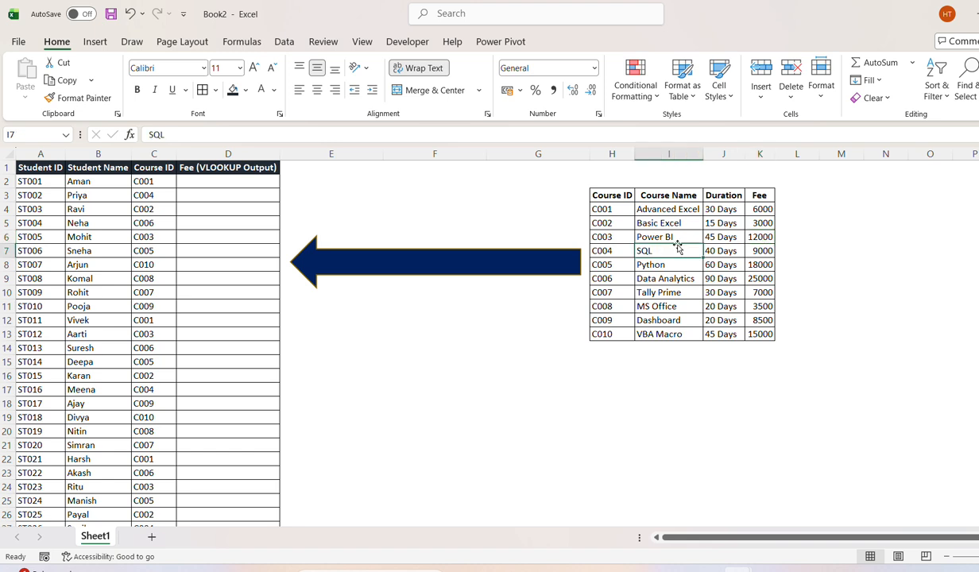
left_click(731, 251)
left_click(762, 251)
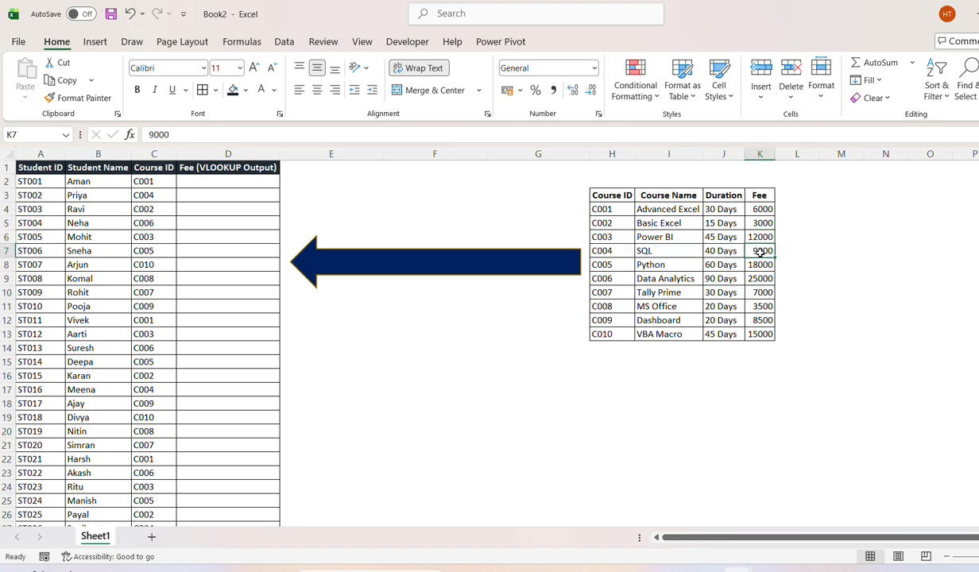
left_click(670, 269)
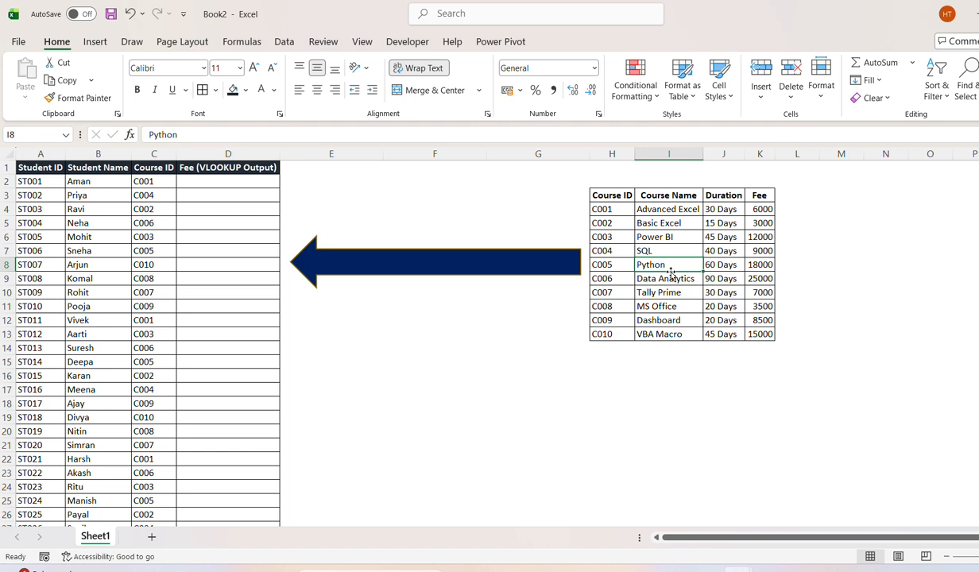
left_click(722, 265)
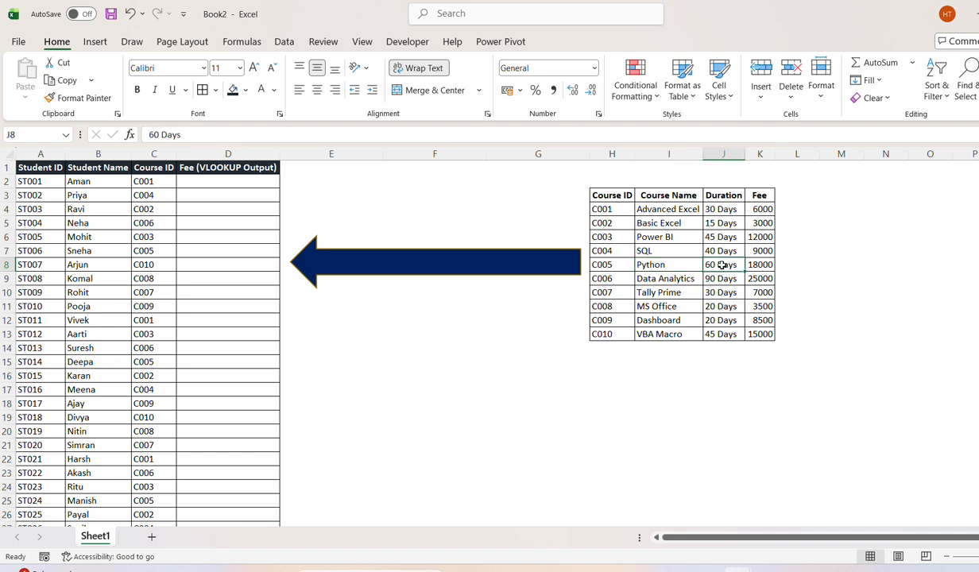
left_click(754, 266)
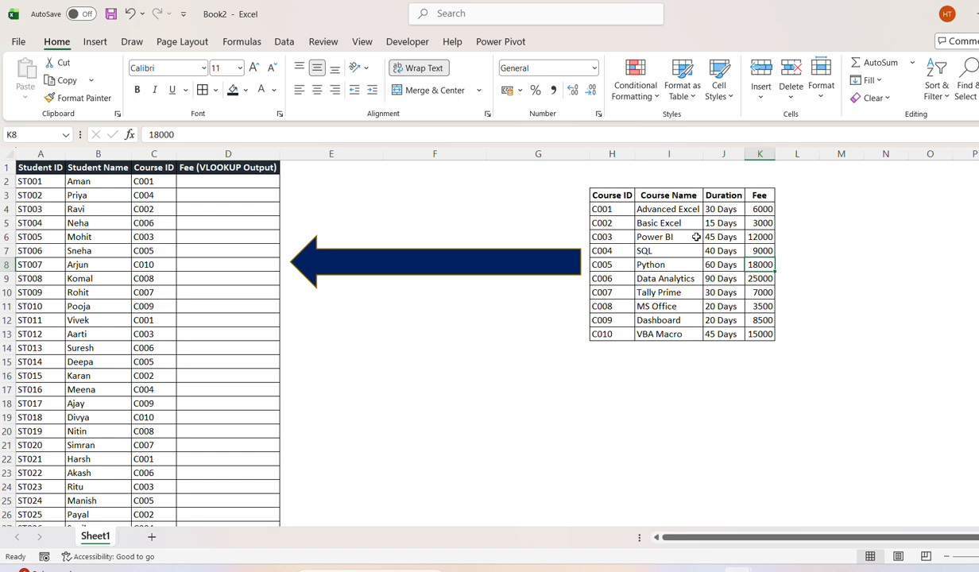
left_click(670, 232)
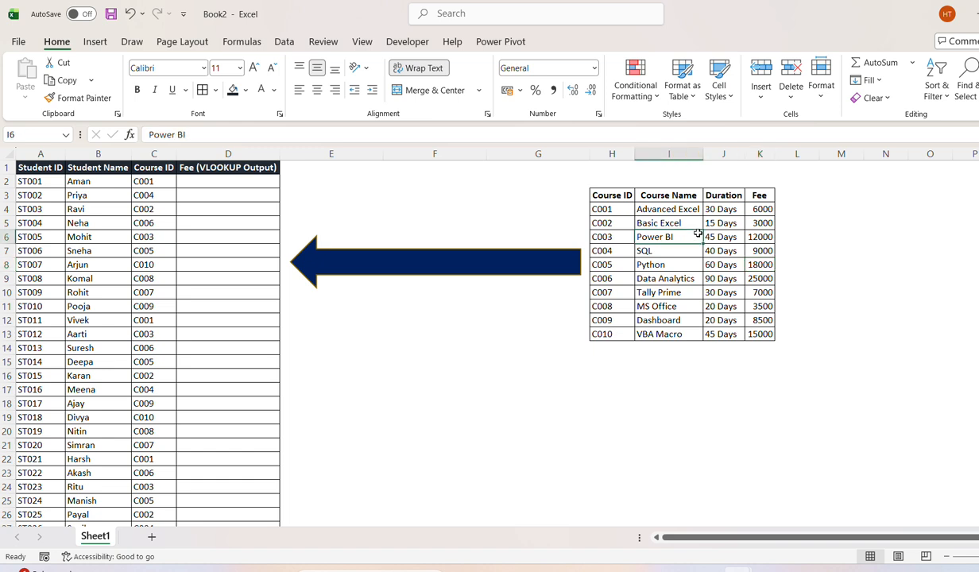
Inspect the students' Course IDs alongside the Fee (VLOOKUP Output) cells in the student list.
left_click(240, 194)
left_click(143, 194)
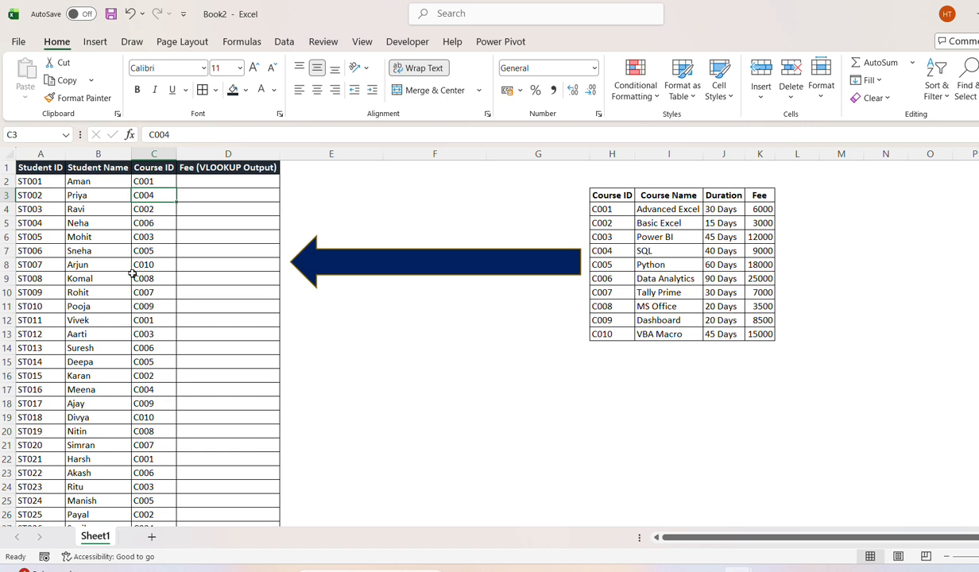
left_click(143, 249)
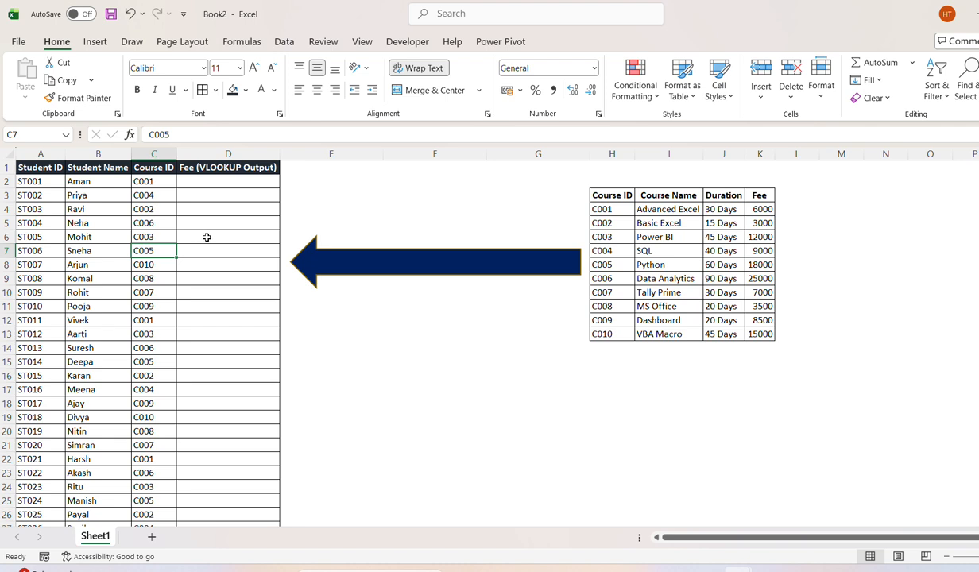
left_click(207, 237)
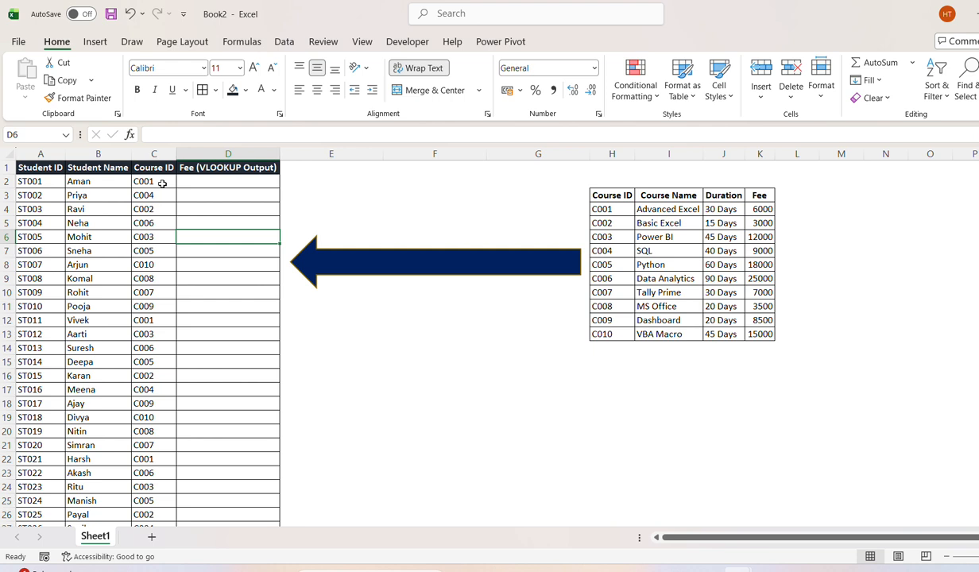
left_click(136, 226)
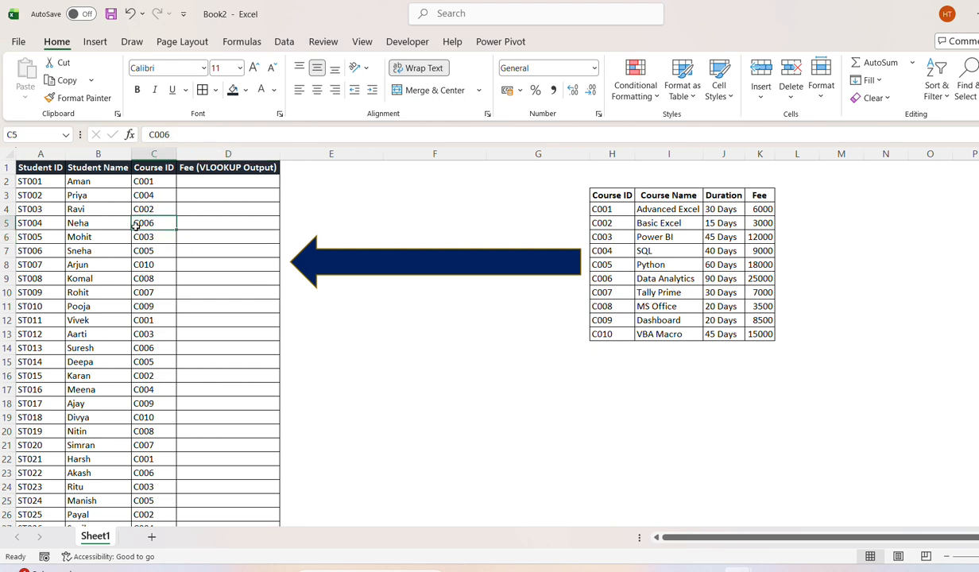
left_click(203, 185)
left_click(201, 221)
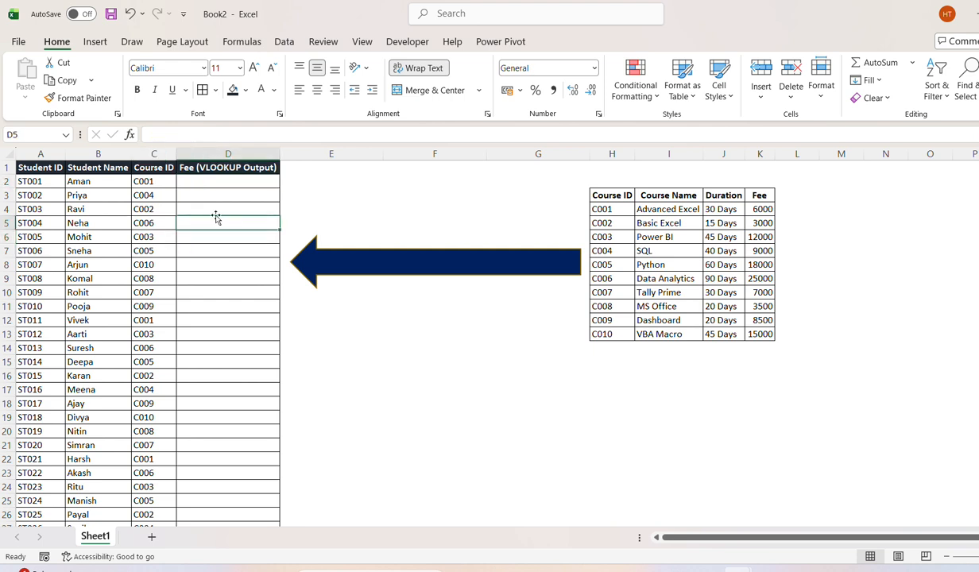
left_click_drag(238, 183, 227, 244)
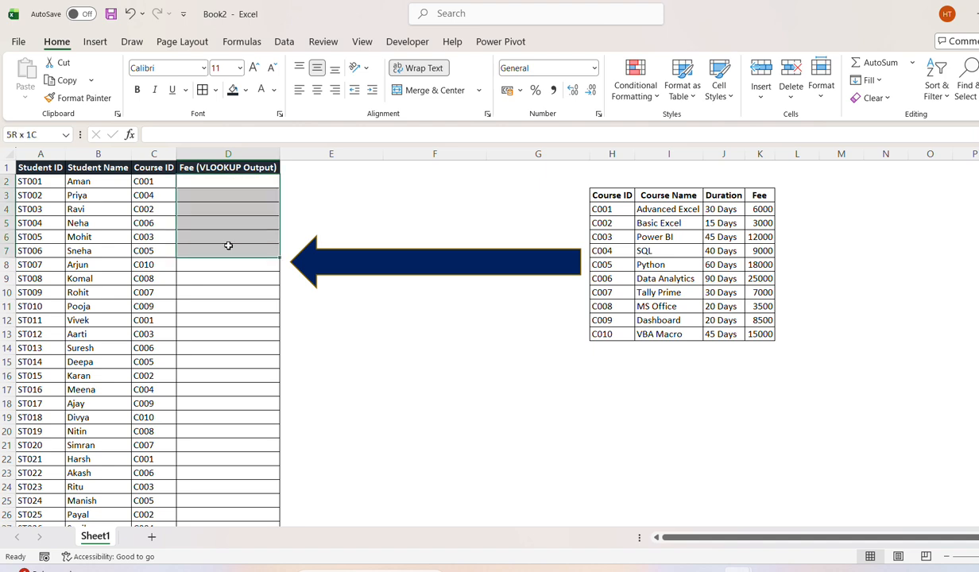
Check the course names and the Basic Excel fee against the student list, ending on output cell D2.
left_click(666, 212)
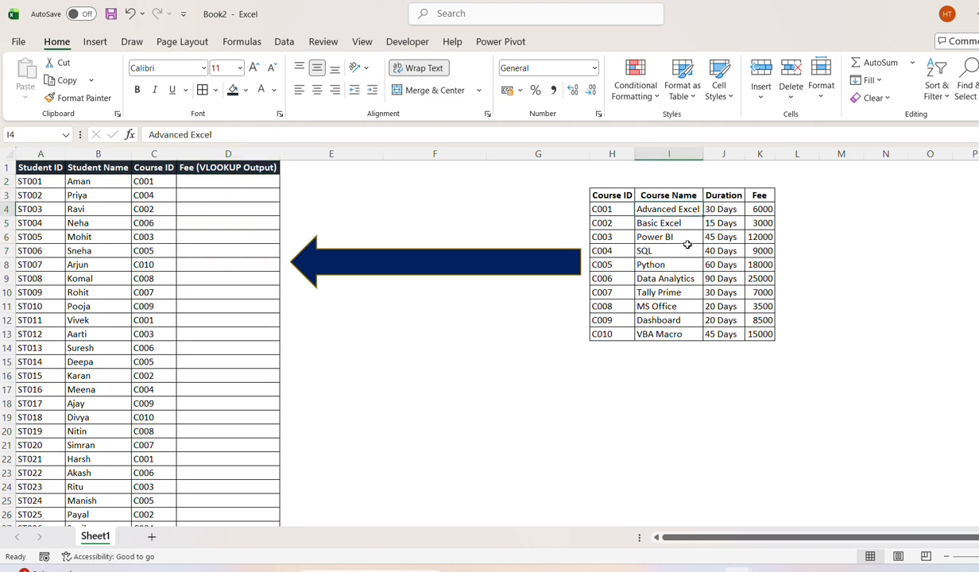
left_click(685, 239)
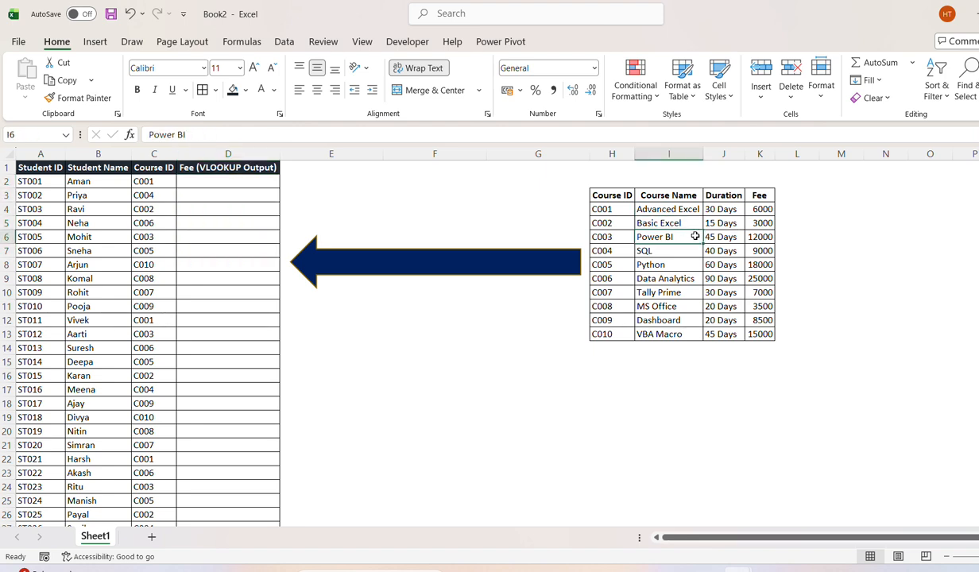
left_click(648, 223)
left_click(760, 223)
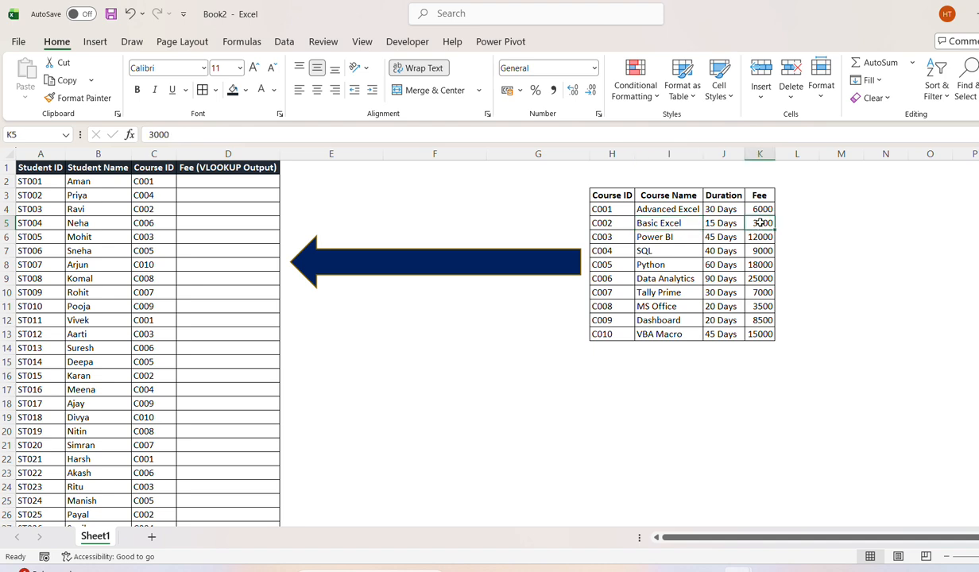
left_click(229, 186)
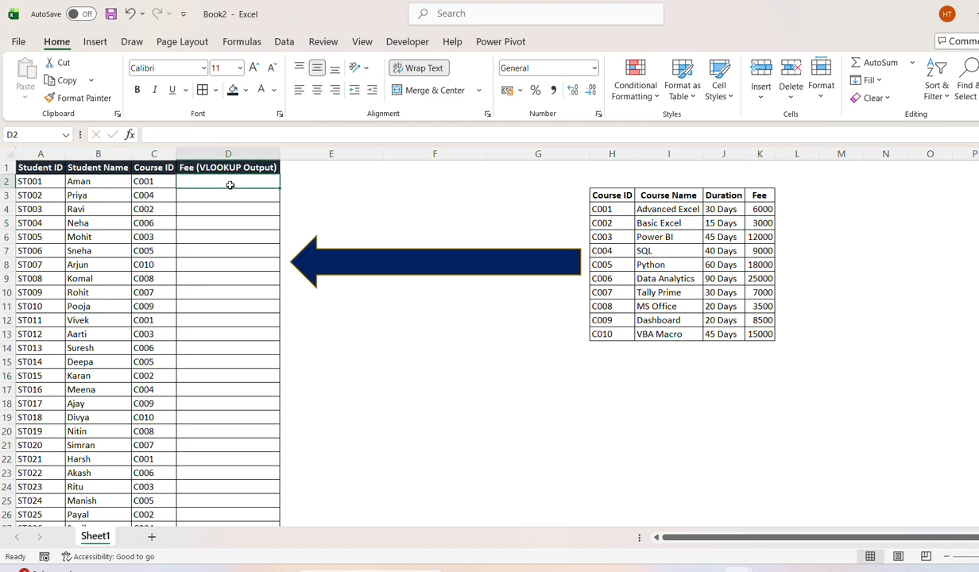
left_click(137, 225)
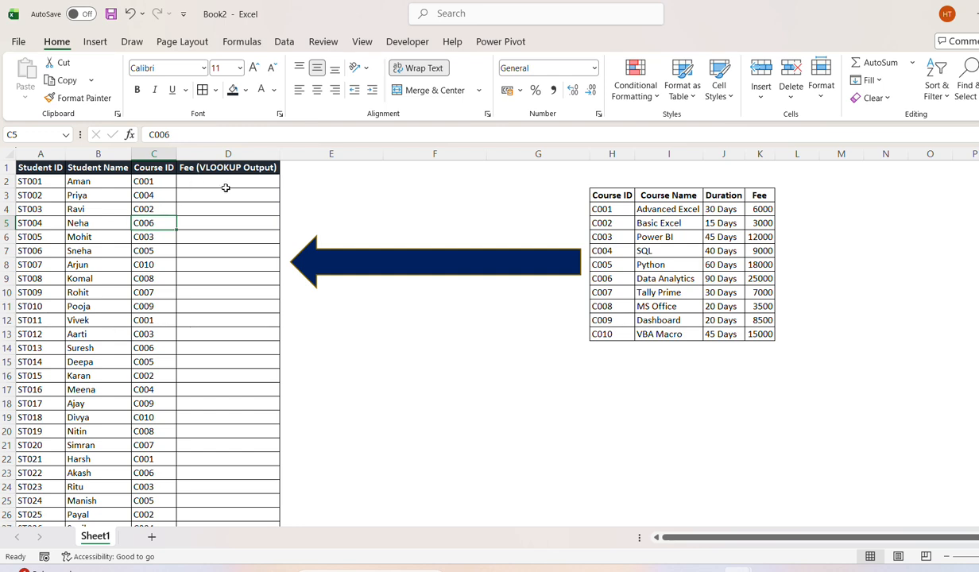
left_click(228, 184)
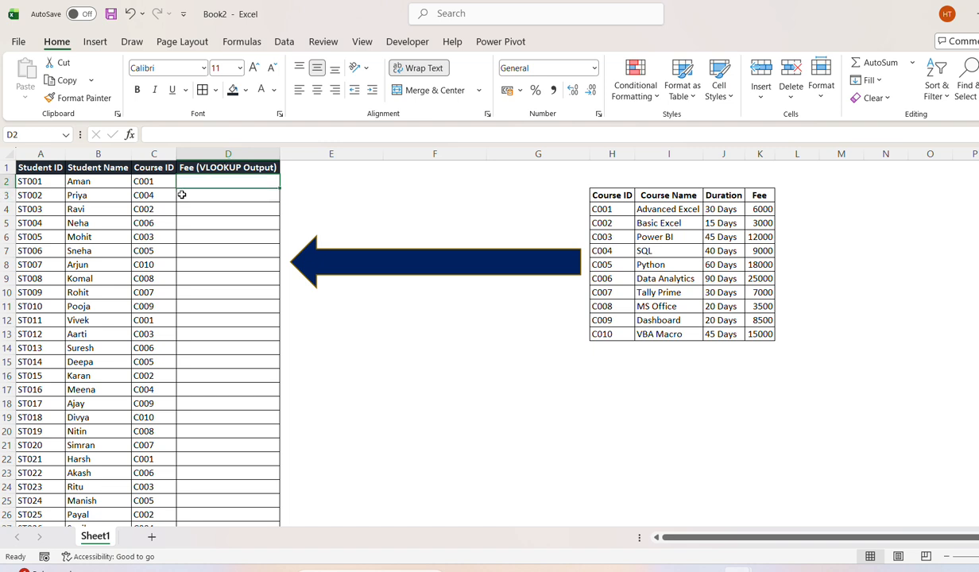
Begin a VLOOKUP formula in D2 using the first student's Course ID as the lookup value, locked by column as $C2.
key("F2")
type("=vl")
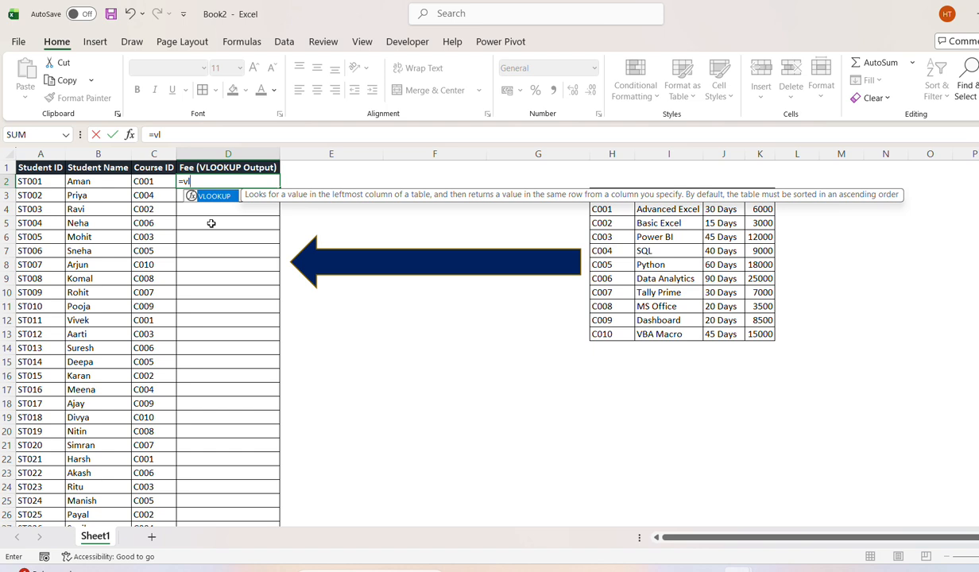
key("Tab")
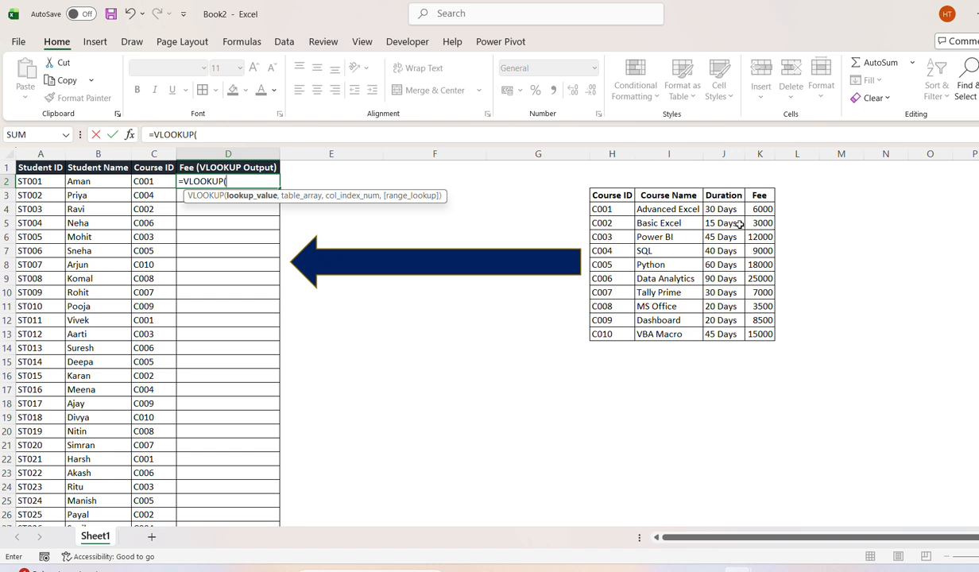
left_click(151, 181)
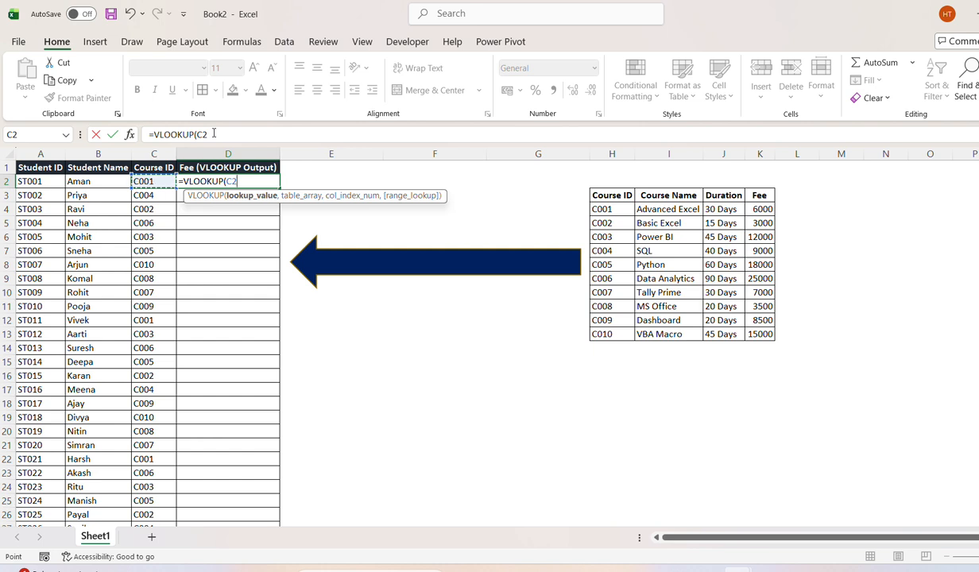
key("F4")
key("F4")
key("F4")
type(",")
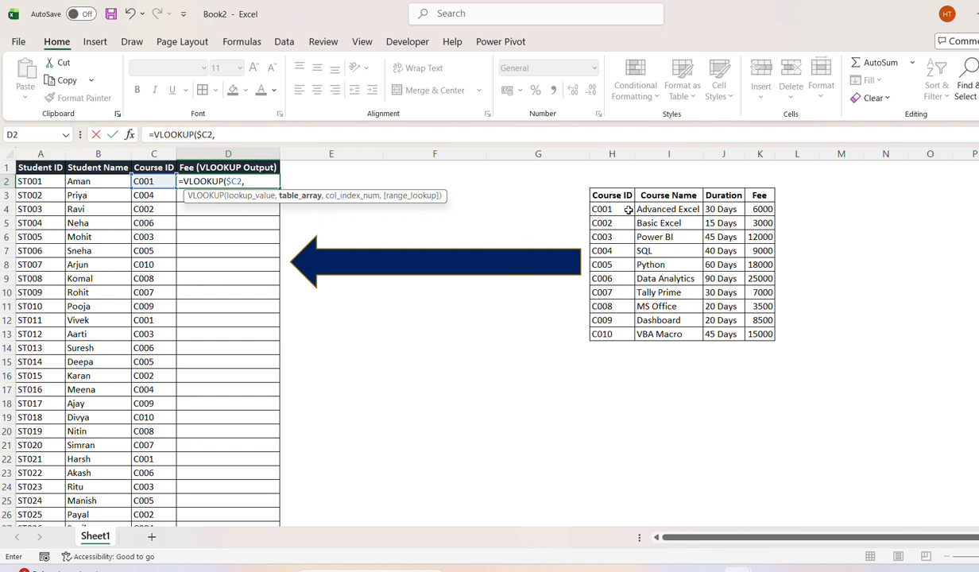
Complete the D2 formula with the course table $H$3:$K$13 as table array, column index 4 and range lookup 0.
left_click_drag(616, 196, 762, 340)
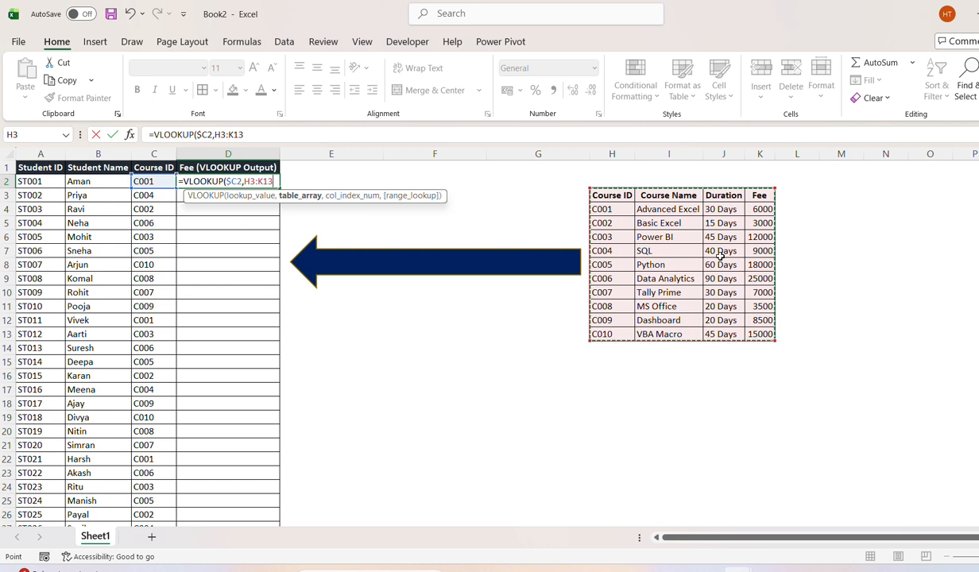
key("F4")
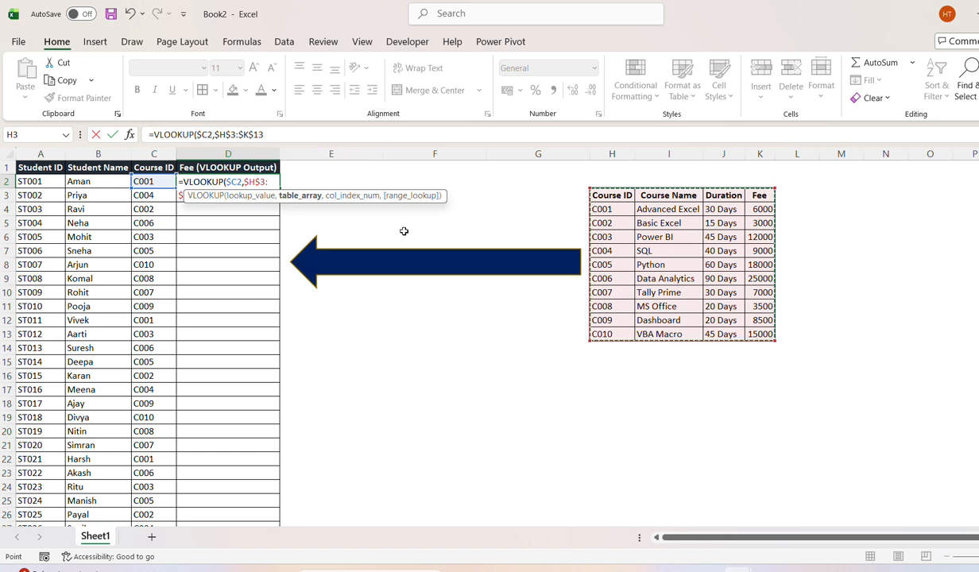
type(",4")
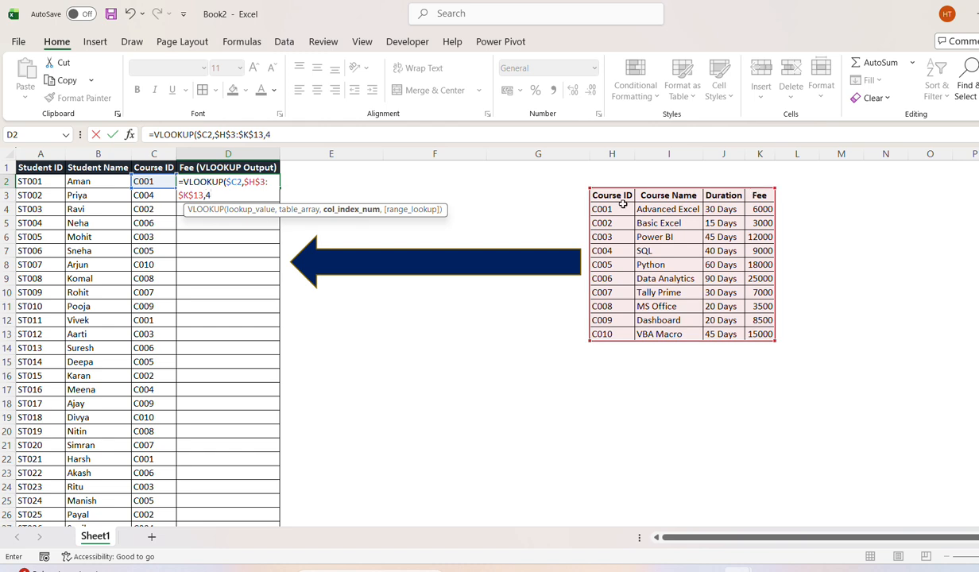
type(",0")
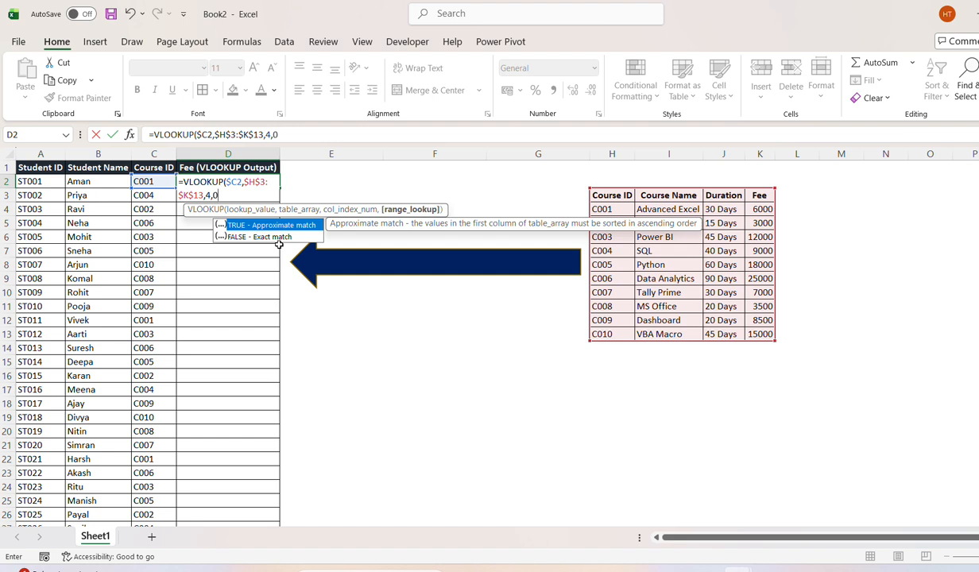
type(")")
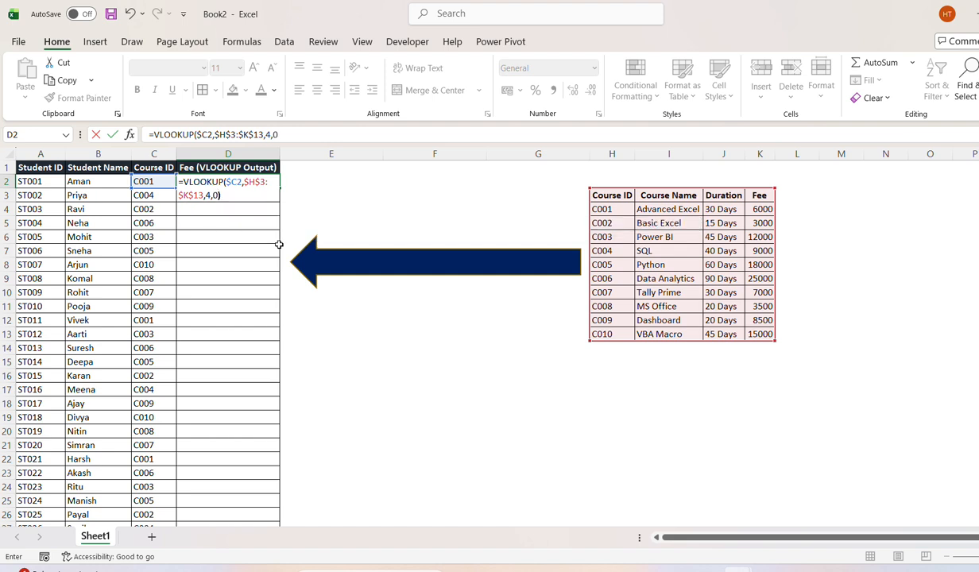
key("Return")
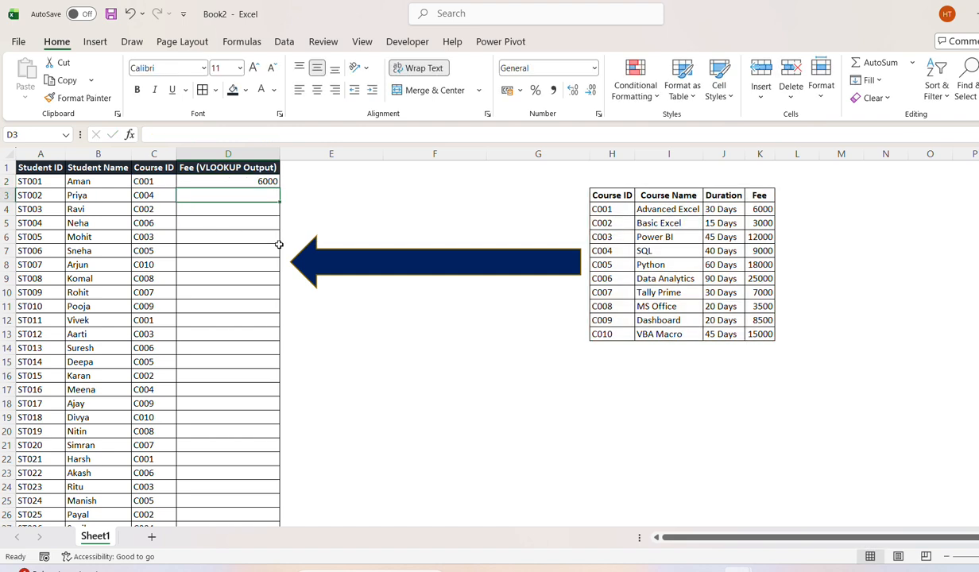
Copy the VLOOKUP formula from D2 down the Fee (VLOOKUP Output) column through D31.
key("Up")
key("ctrl+c")
key("Left")
key("Right")
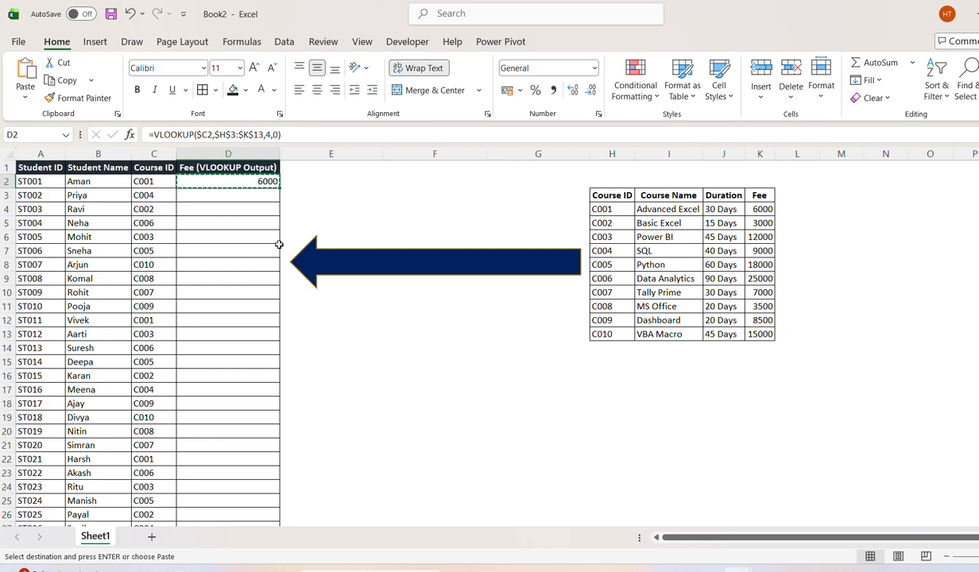
key("Left")
key("ctrl+Down")
key("Right")
key("ctrl+shift+Up")
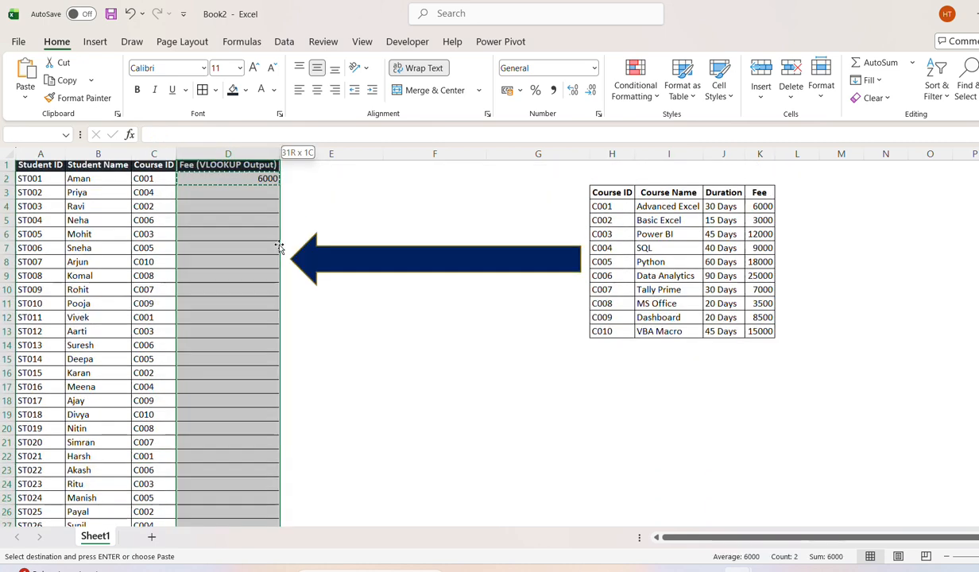
key("ctrl+v")
scroll(279, 248, "up", 5)
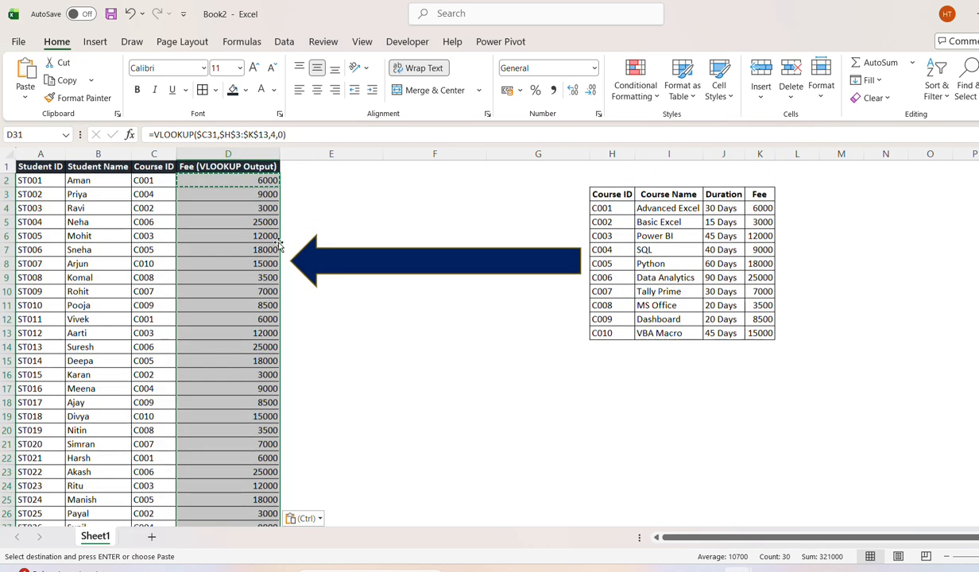
Check the first student's Course ID and looked-up fee against the C001 row of the course table.
left_click(259, 231)
left_click(159, 181)
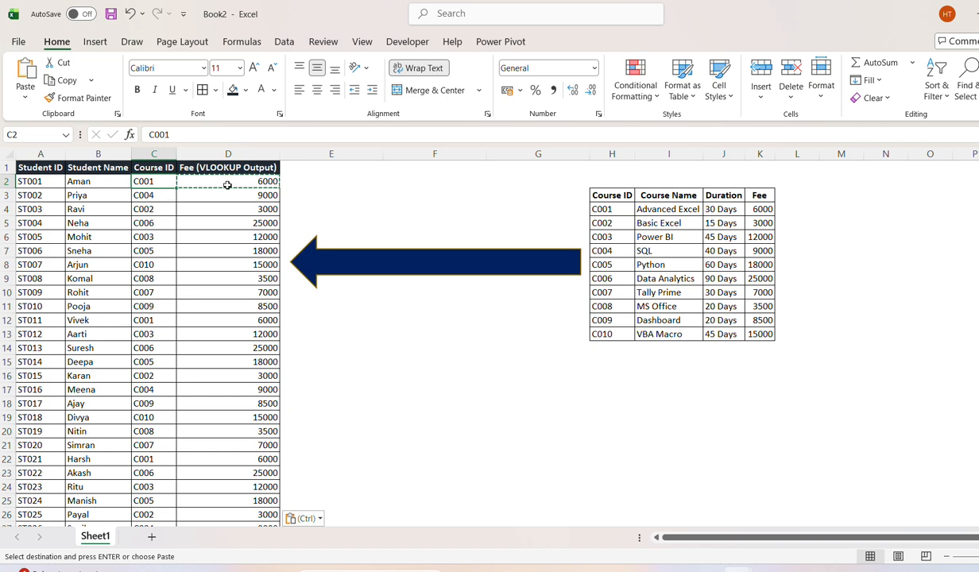
left_click(227, 185)
left_click(594, 208)
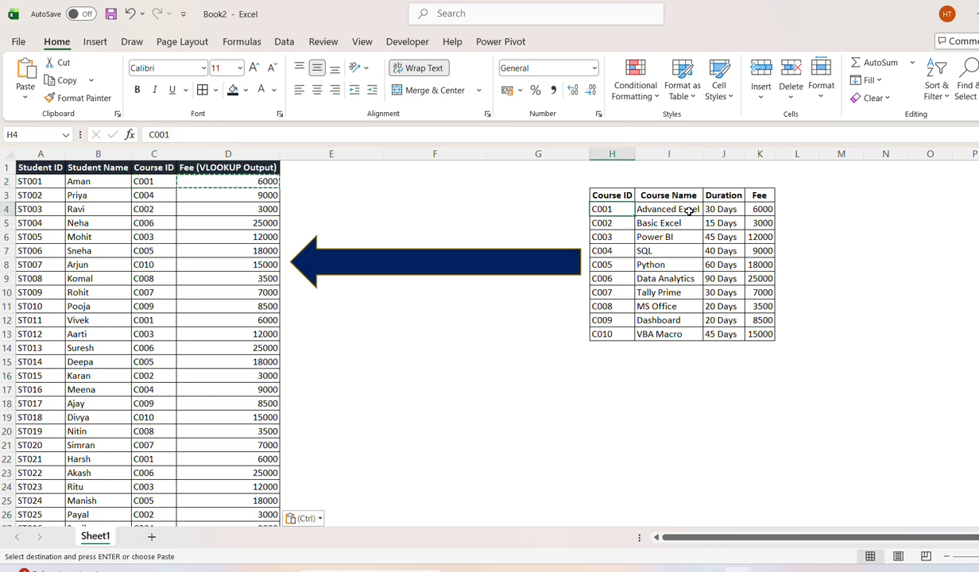
left_click(757, 209)
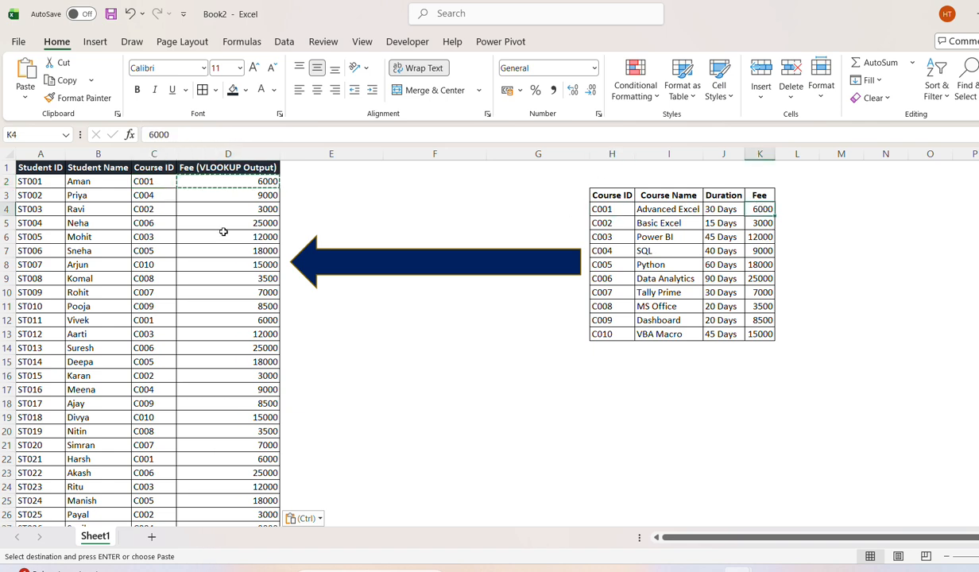
Check the second student's Course ID and looked-up fee against the C004 SQL row of the course table.
left_click(597, 250)
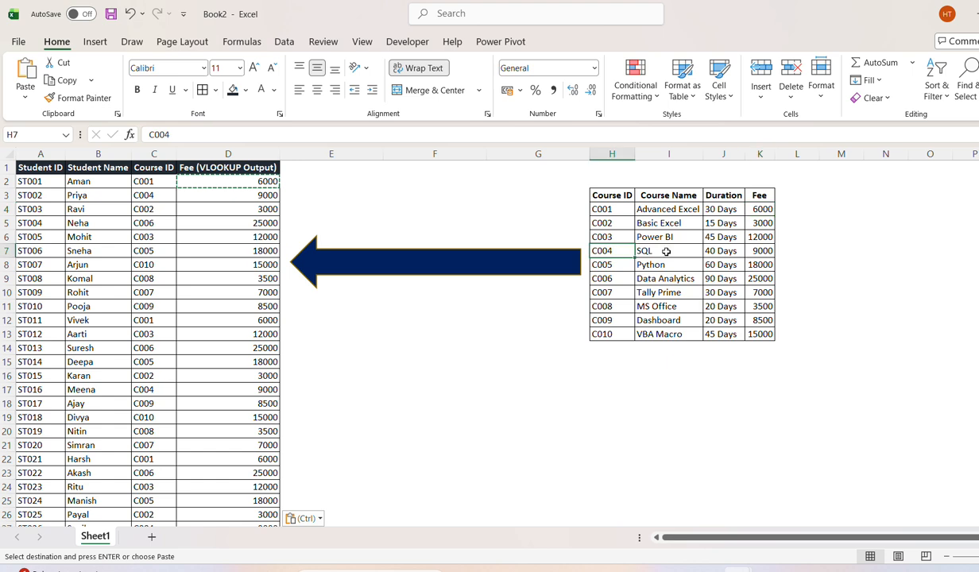
left_click(666, 251)
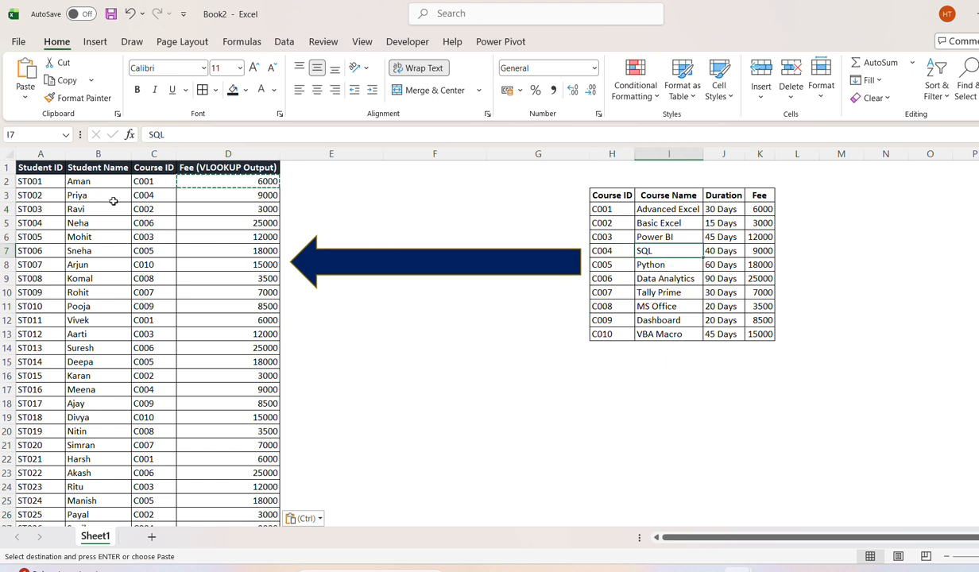
left_click(73, 193)
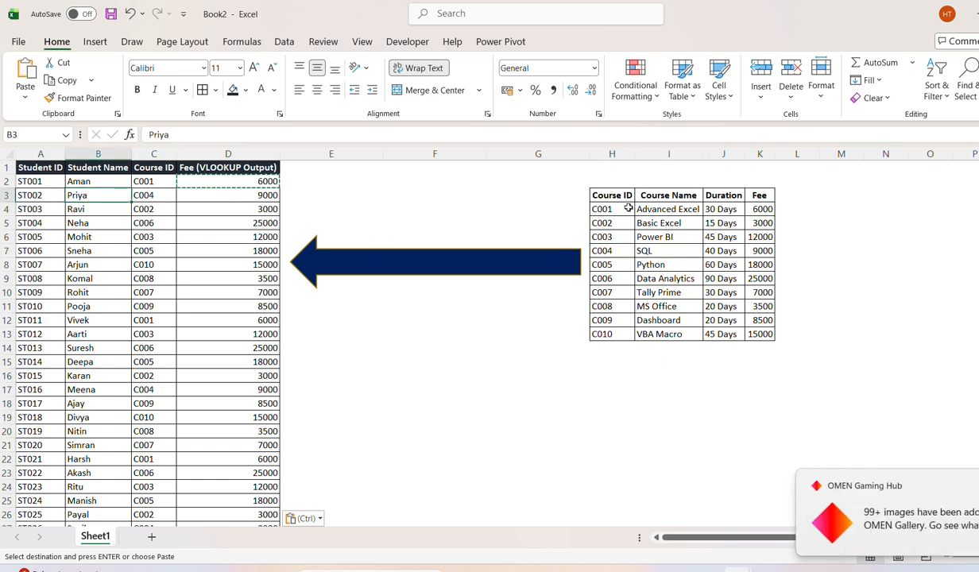
left_click(148, 196)
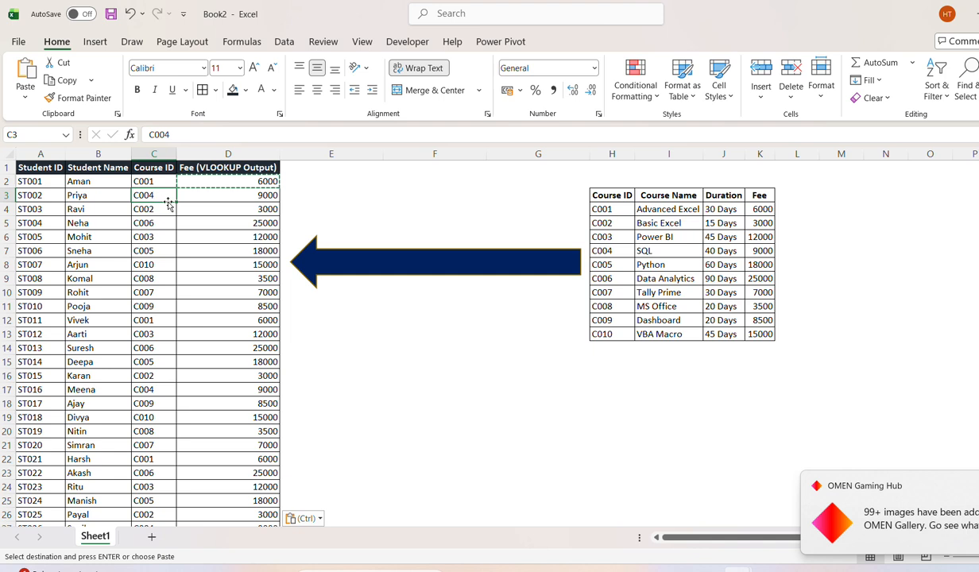
left_click(234, 196)
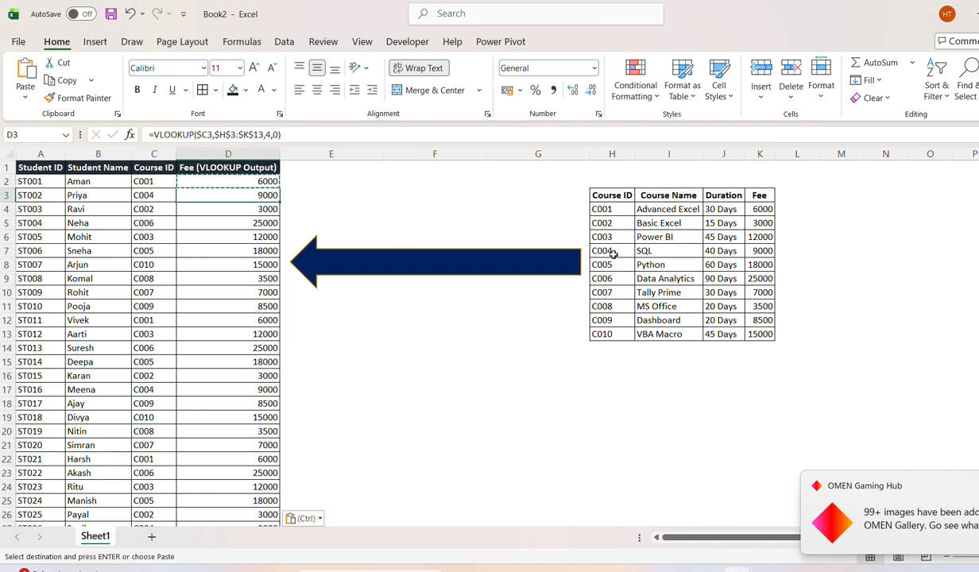
left_click(597, 250)
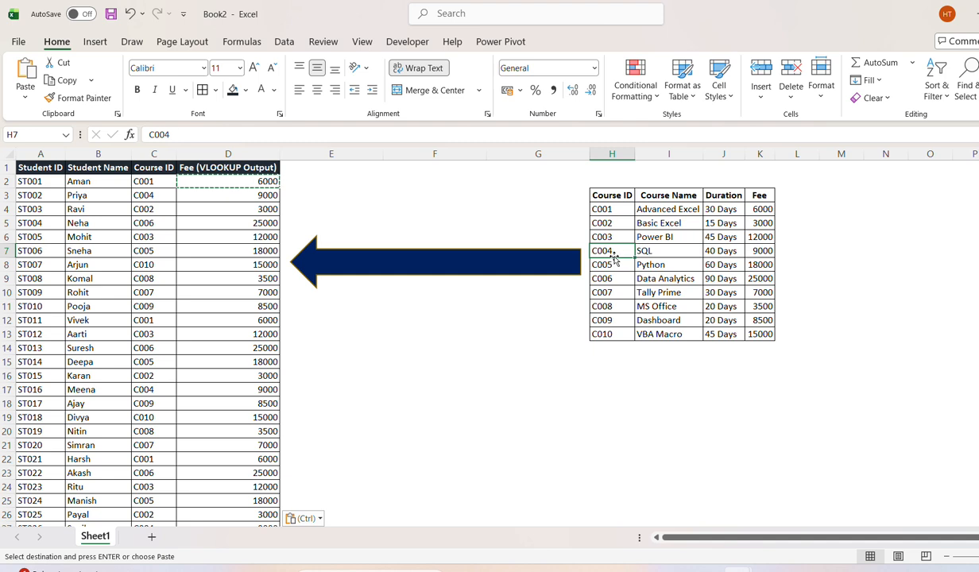
left_click(656, 253)
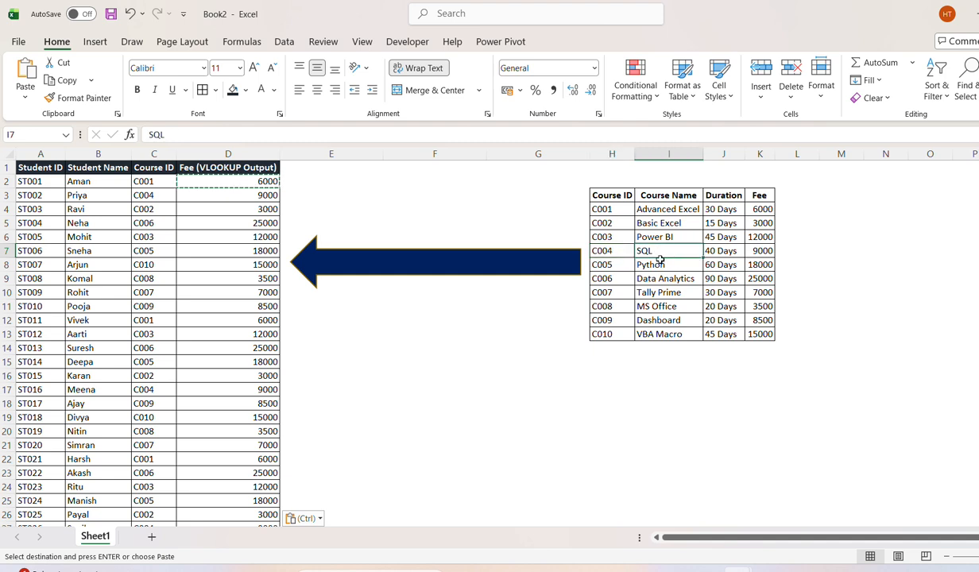
left_click(713, 248)
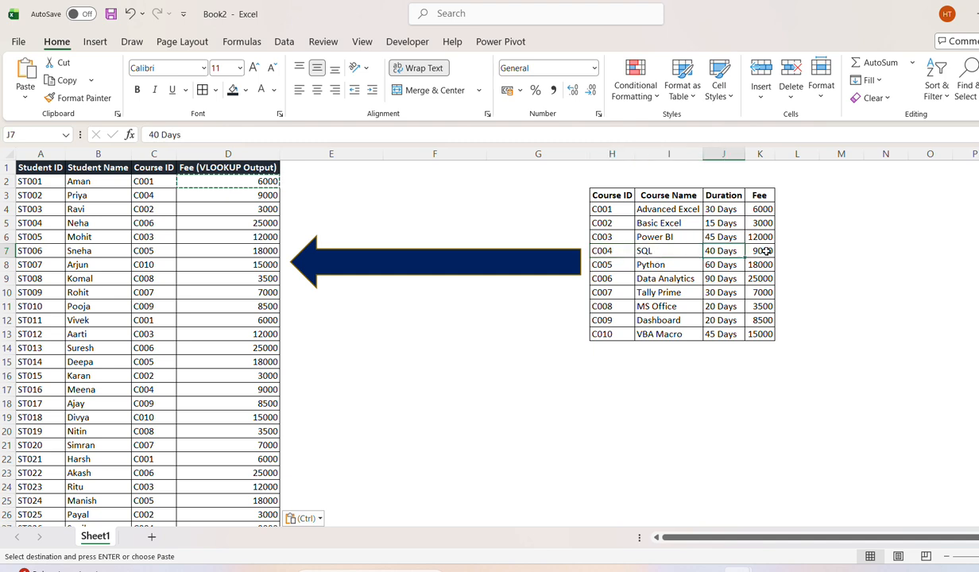
left_click(737, 242)
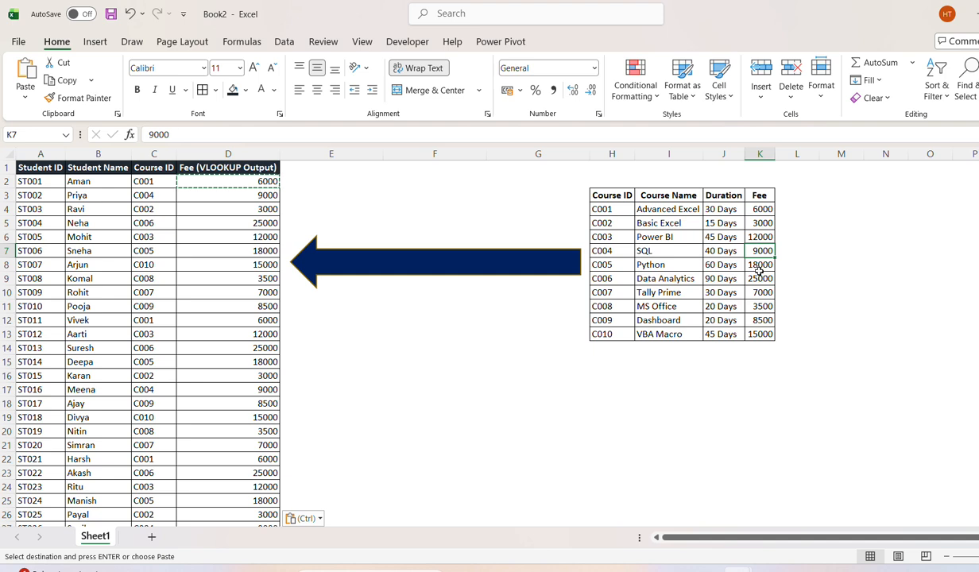
left_click(672, 287)
left_click(636, 253)
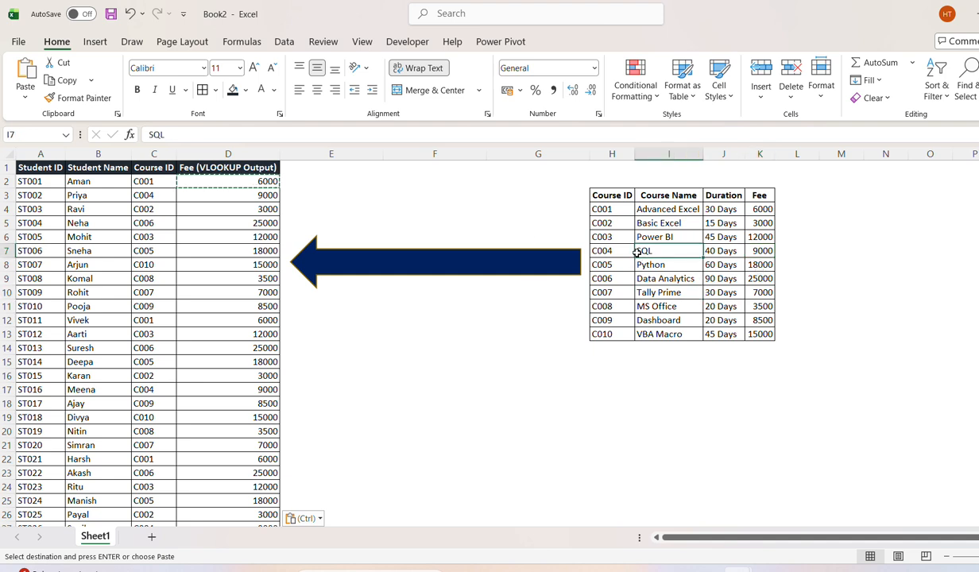
Review the student list's names, IDs and filled fees alongside the course table's rows.
left_click(239, 237)
left_click(118, 359)
left_click(160, 441)
left_click(235, 285)
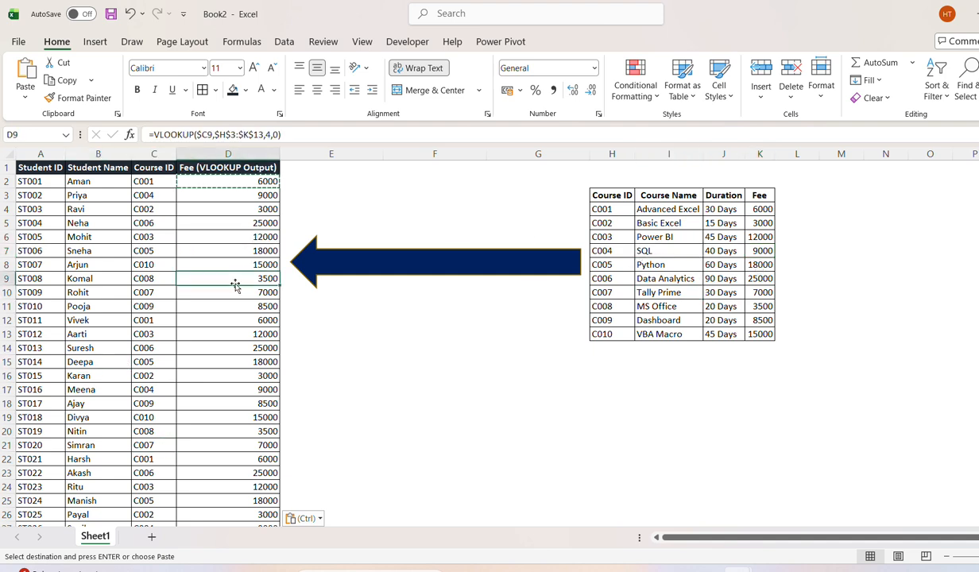
left_click(156, 316)
left_click_drag(96, 235, 99, 332)
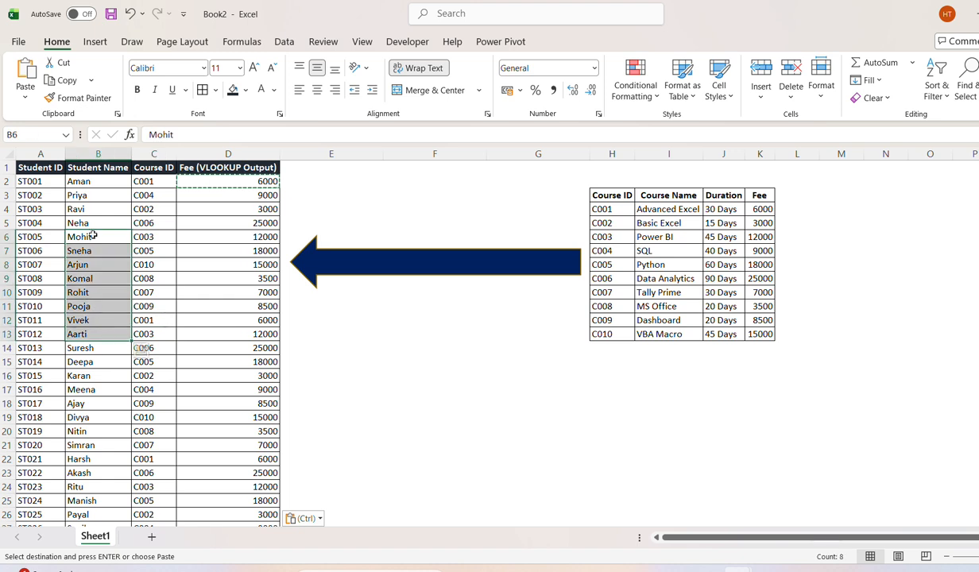
left_click_drag(30, 209, 31, 264)
left_click_drag(208, 210, 216, 359)
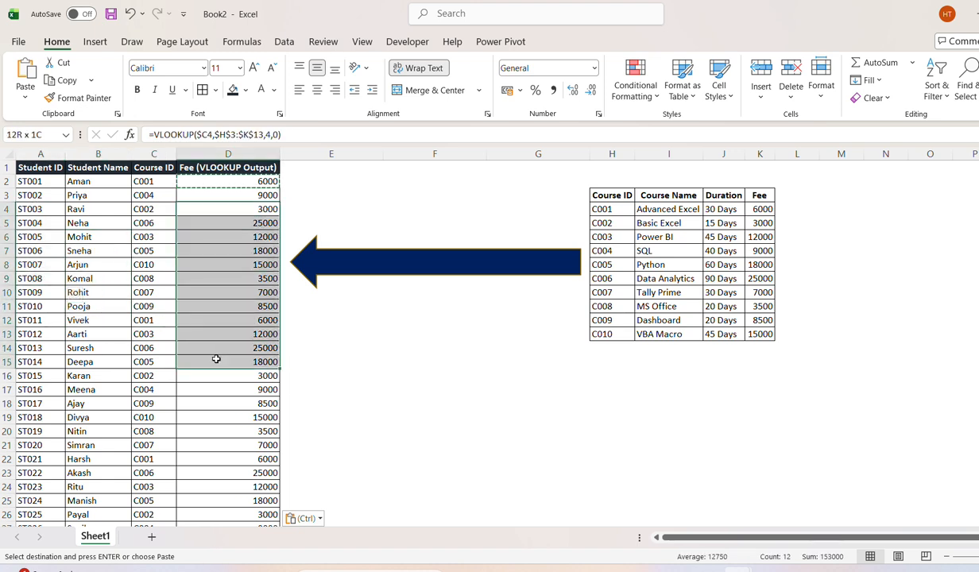
left_click(644, 199)
left_click(755, 278)
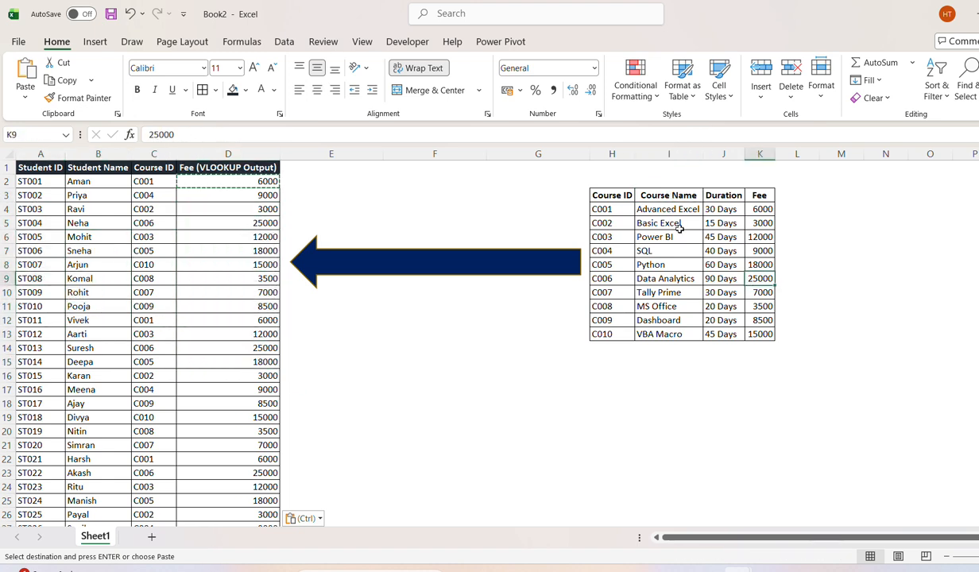
left_click_drag(597, 191, 751, 319)
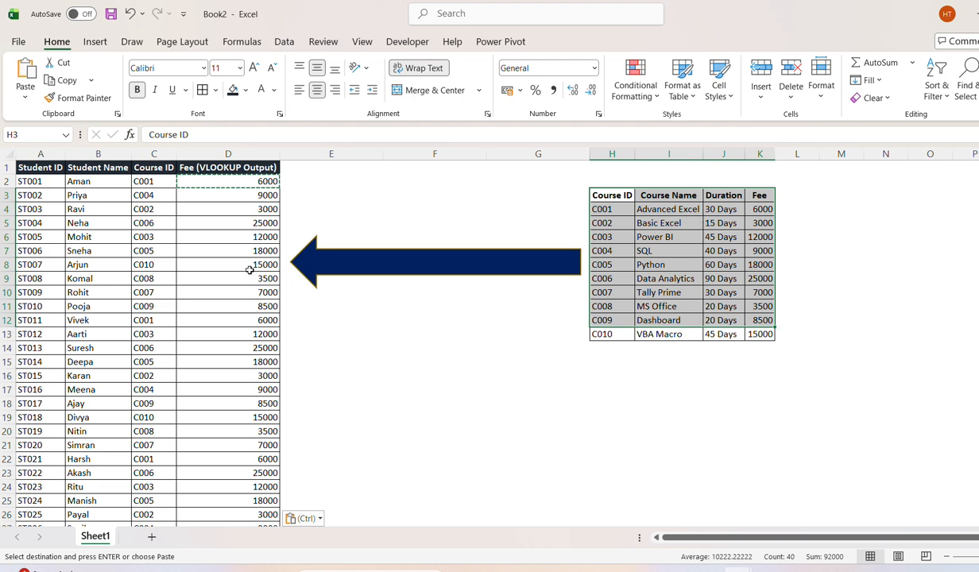
Inspect the copied VLOOKUP formulas in several Fee (VLOOKUP Output) cells, including D18, D9, D4 and D15.
left_click(247, 229)
left_click(190, 335)
left_click(220, 404)
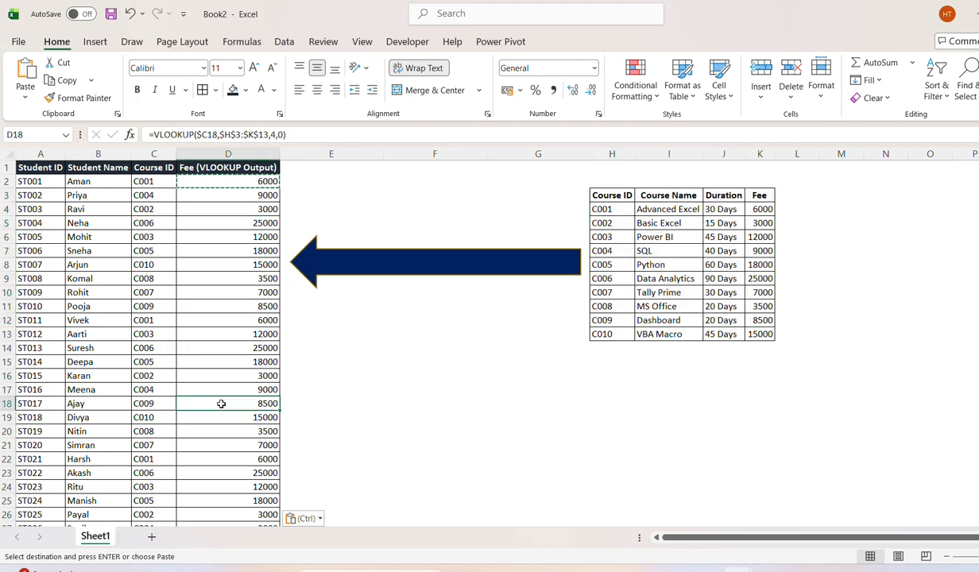
left_click(226, 277)
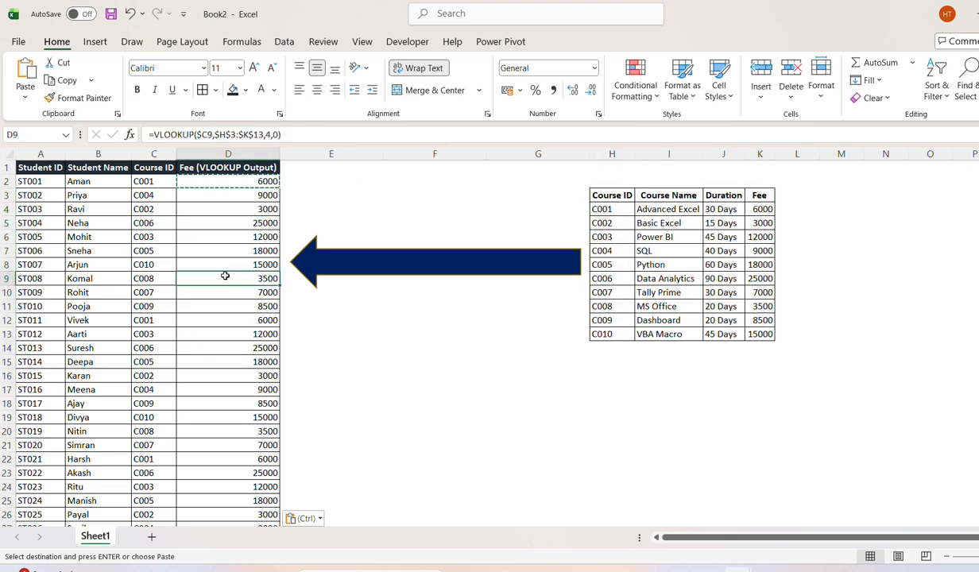
left_click(238, 207)
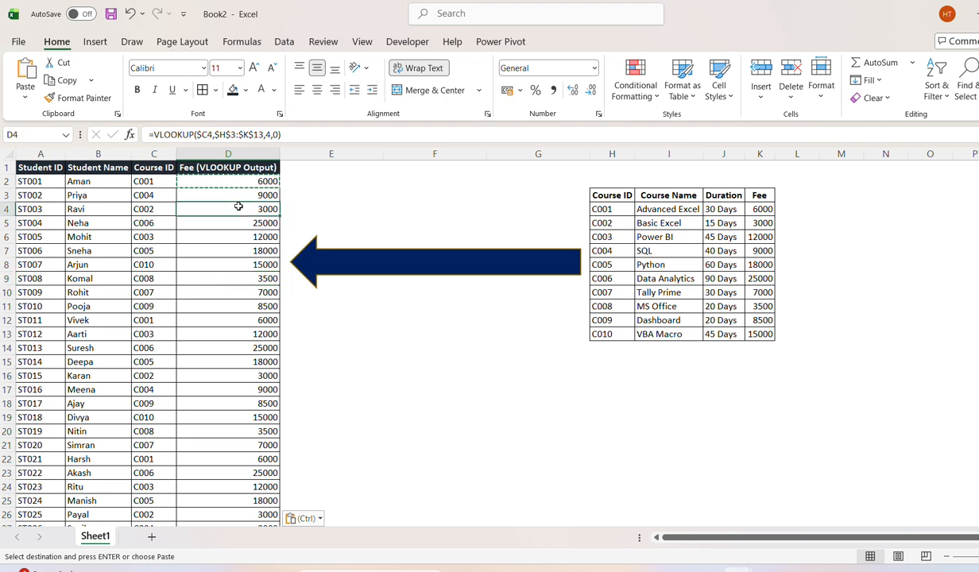
left_click(225, 269)
left_click(223, 361)
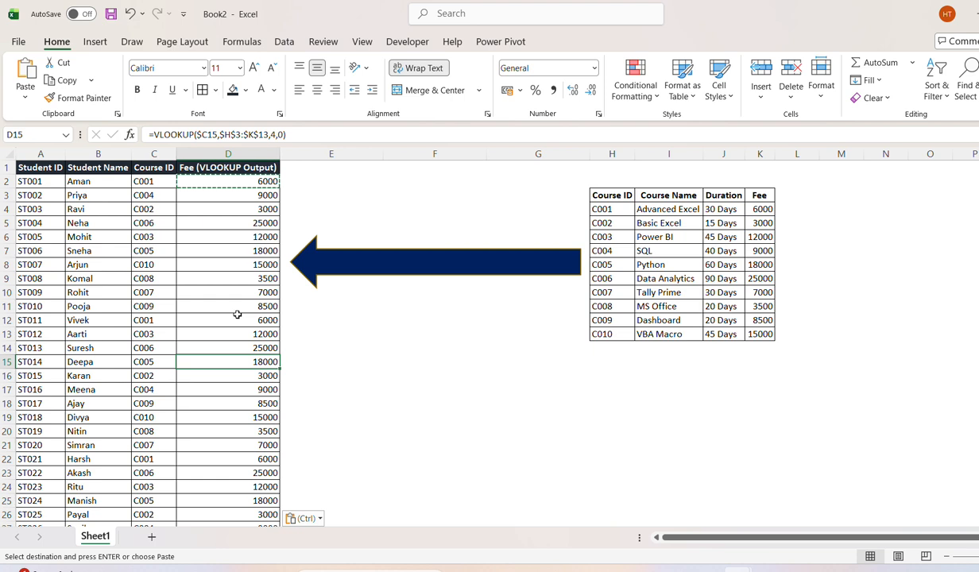
Spot-check the copied VLOOKUP formulas in further fee cells between D4 and D13, along with the Course ID in C6.
left_click(235, 237)
left_click(241, 330)
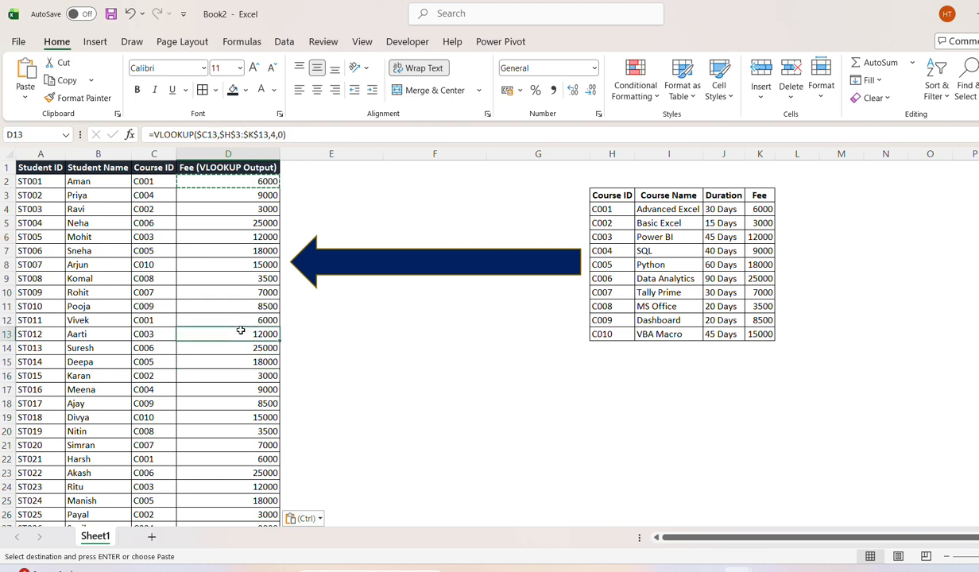
left_click(243, 221)
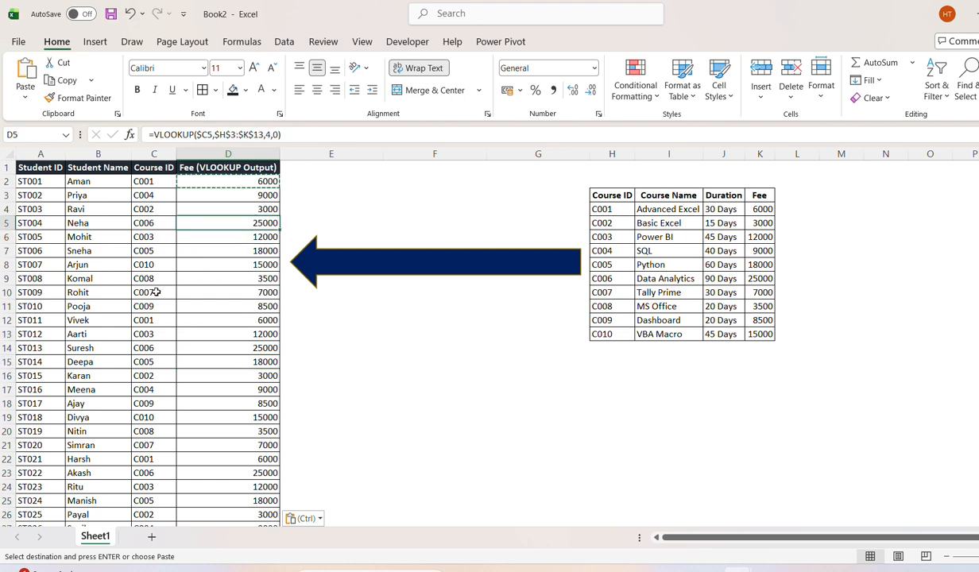
left_click(156, 236)
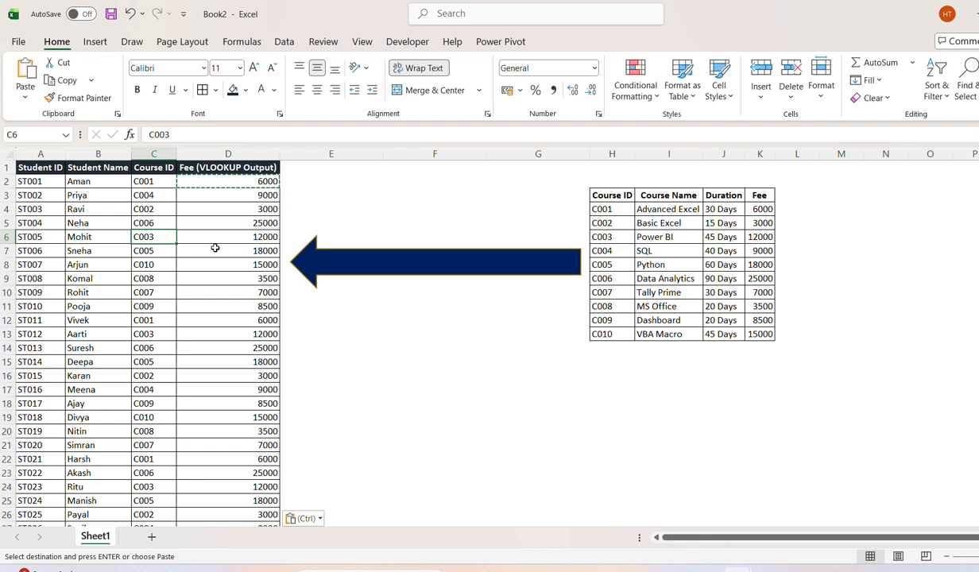
left_click(216, 263)
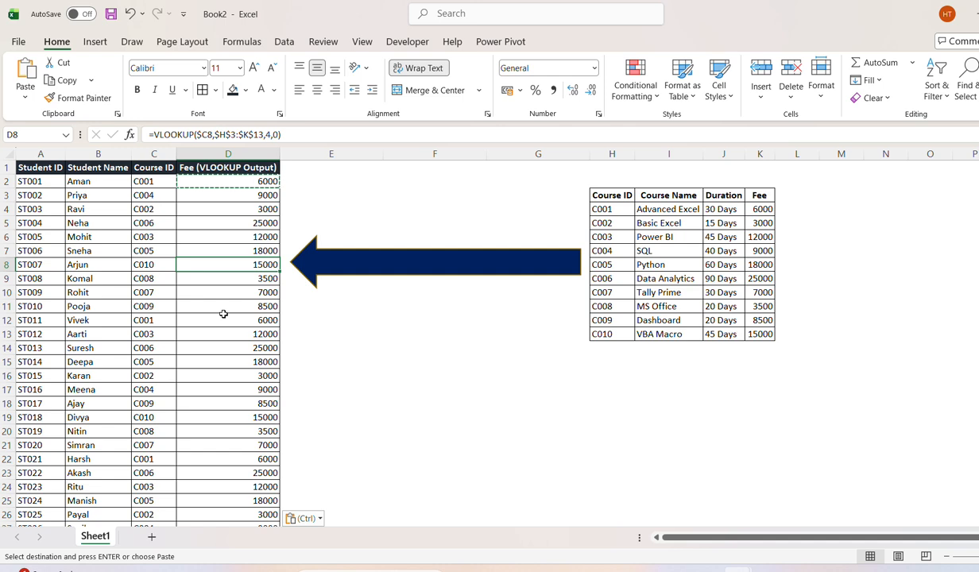
left_click(221, 225)
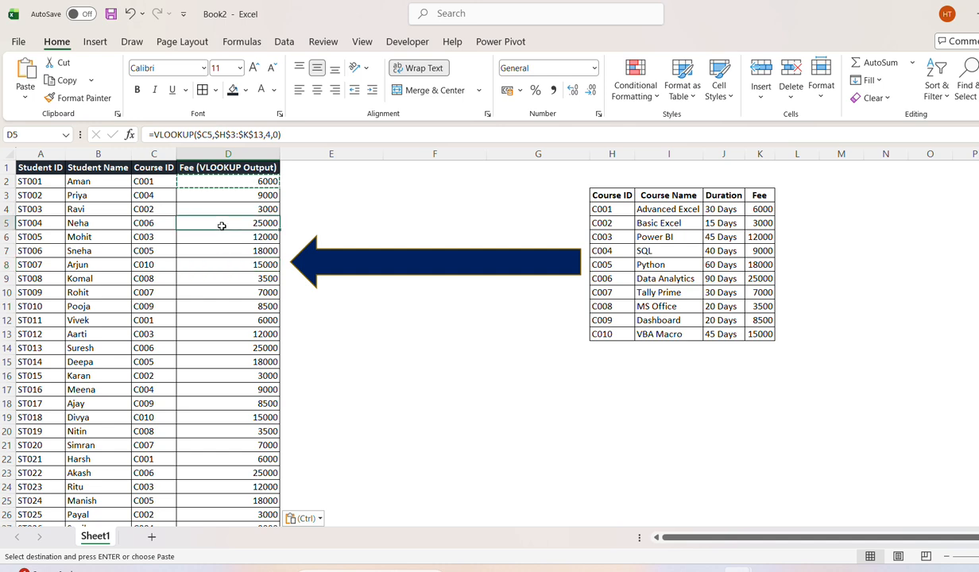
left_click(222, 280)
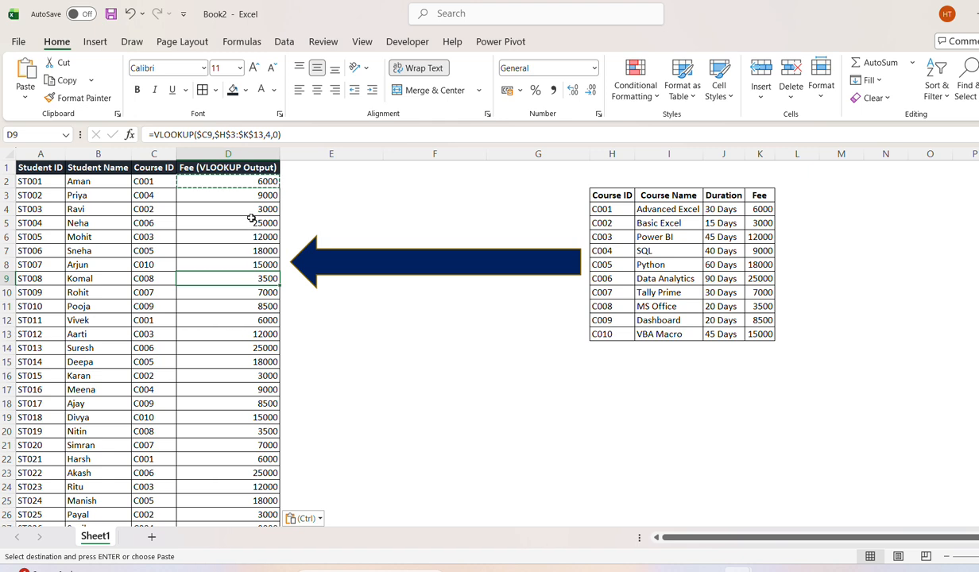
left_click(223, 332)
left_click(234, 263)
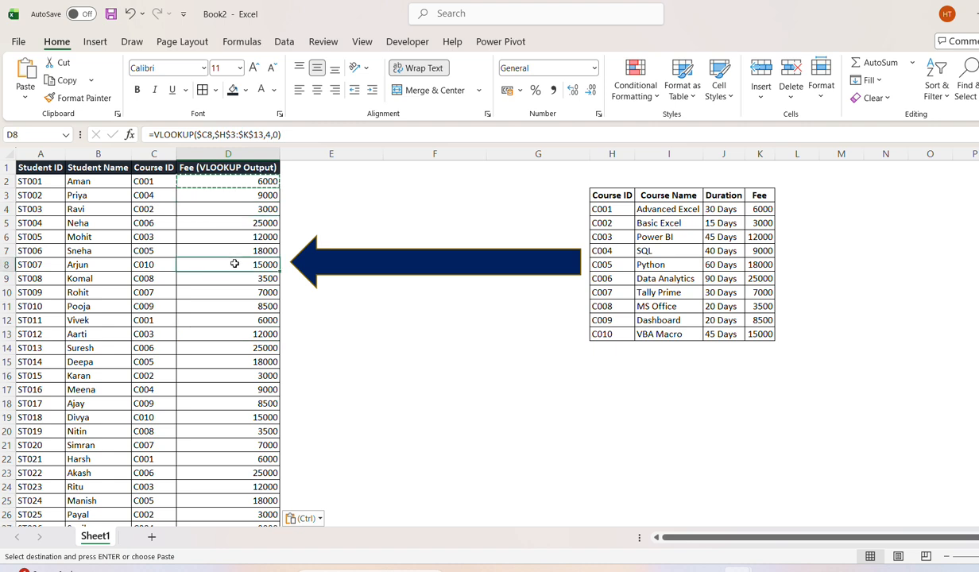
left_click(237, 220)
left_click(246, 293)
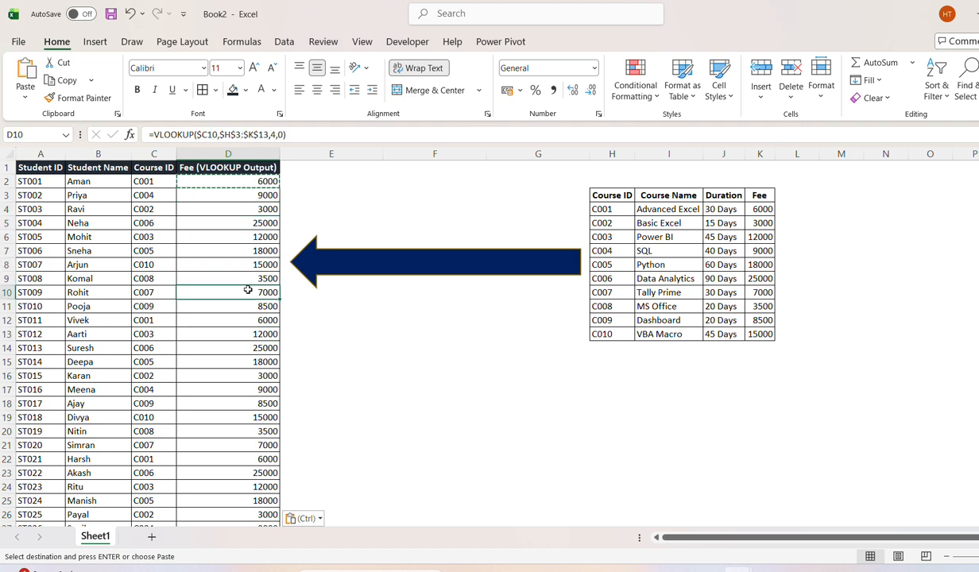
left_click(242, 209)
left_click(239, 251)
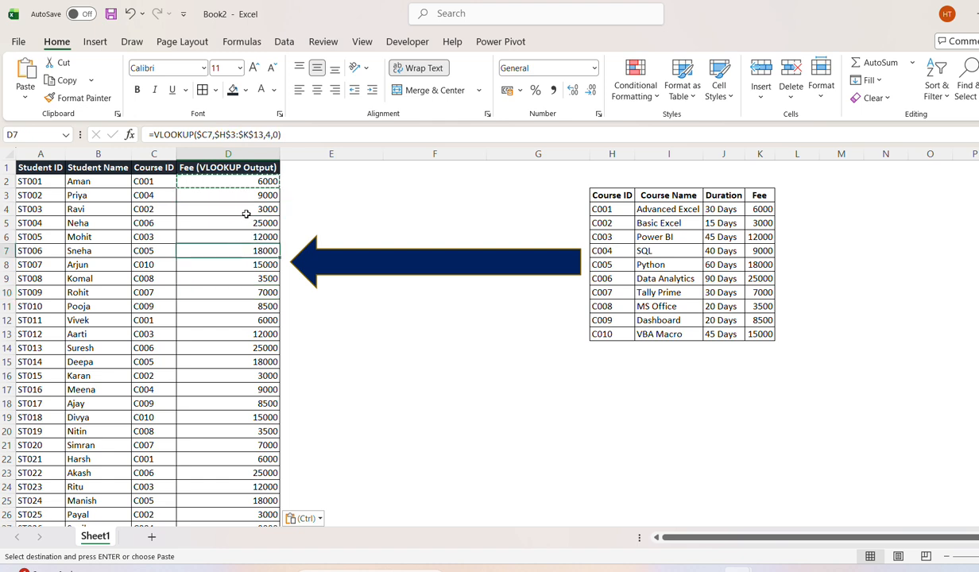